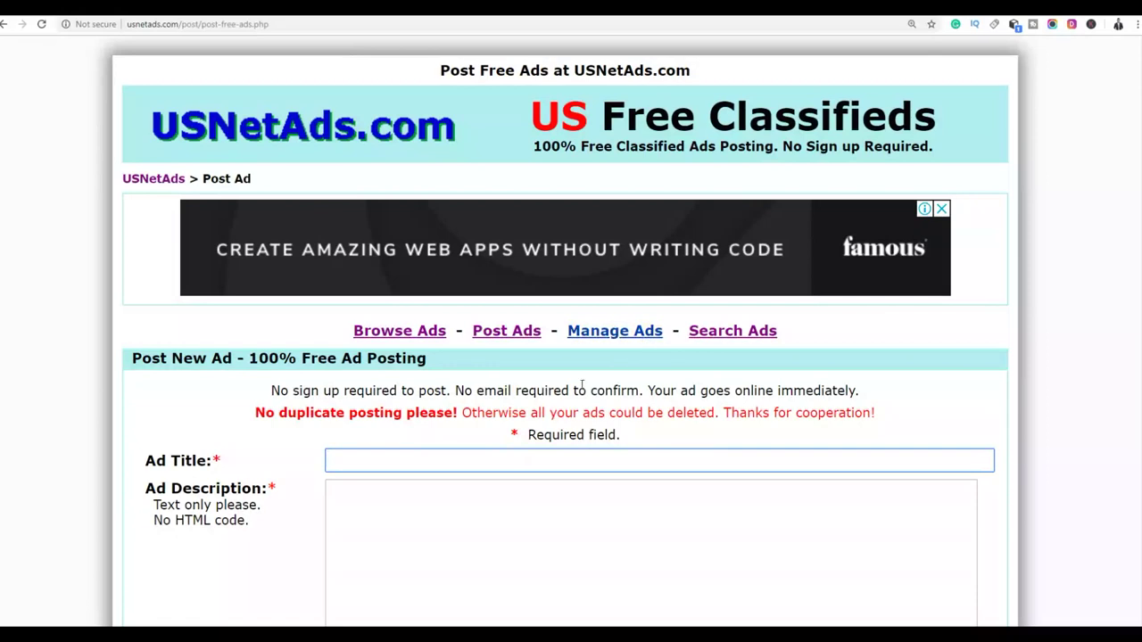
# Open the Business Opportunities category on The Free Ad Forum
pyautogui.scroll(-2, 606, 448)
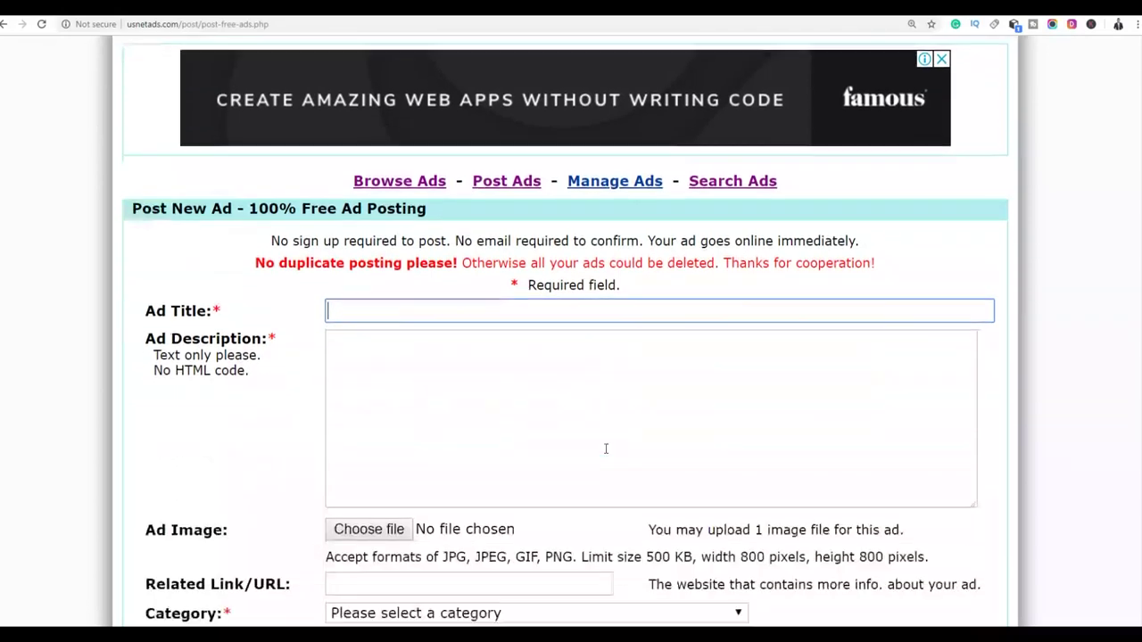
pyautogui.scroll(-1, 606, 448)
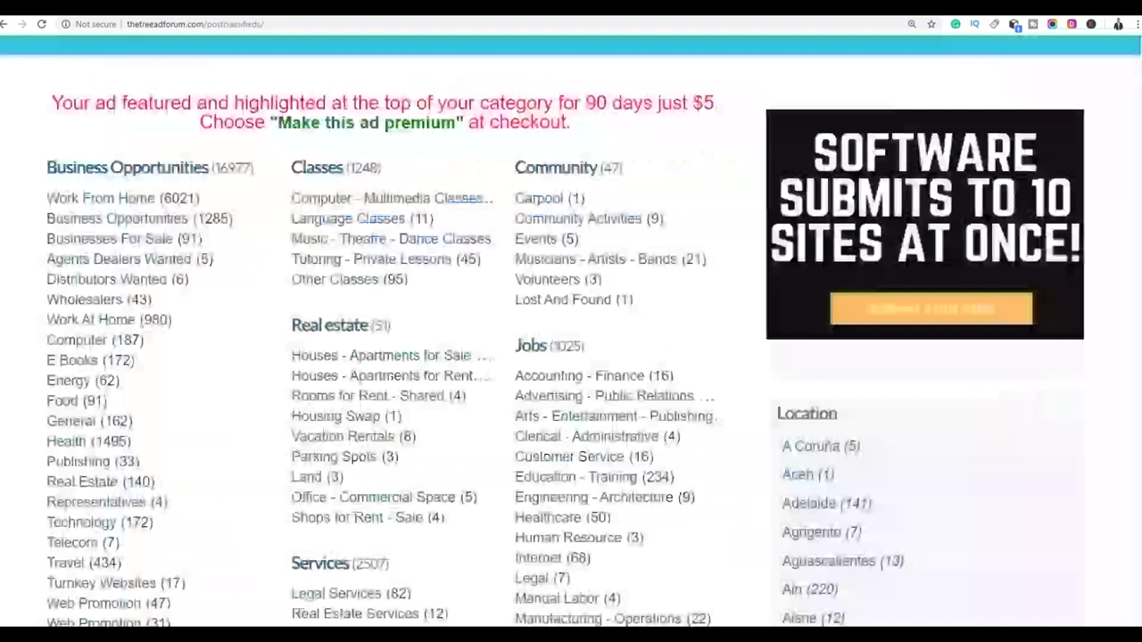
pyautogui.scroll(4, 658, 110)
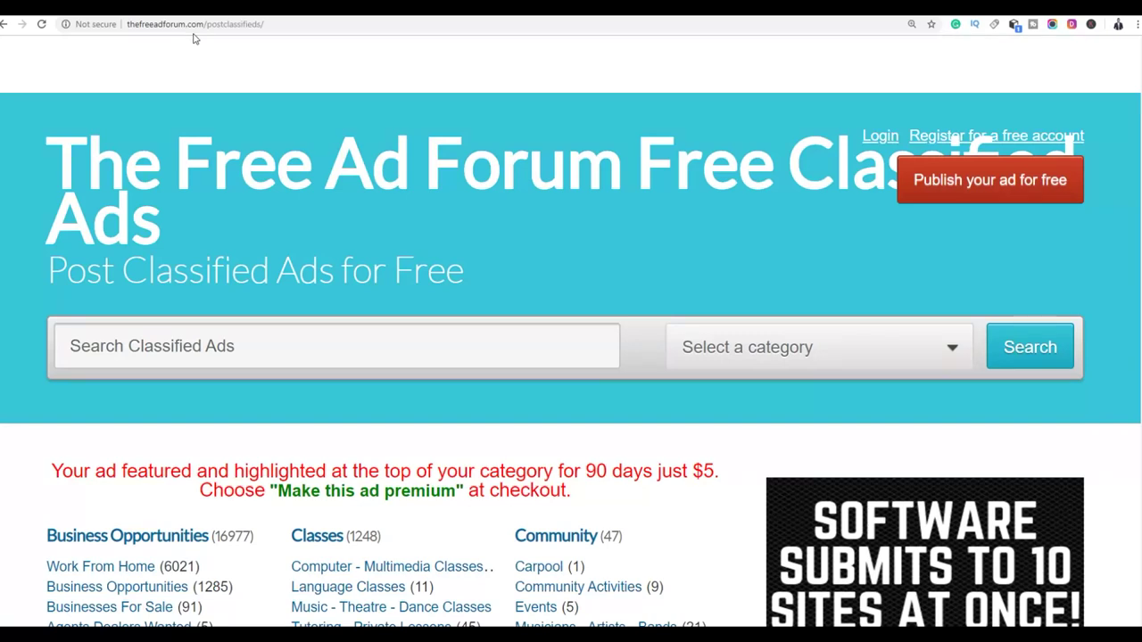
pyautogui.scroll(-4, 301, 182)
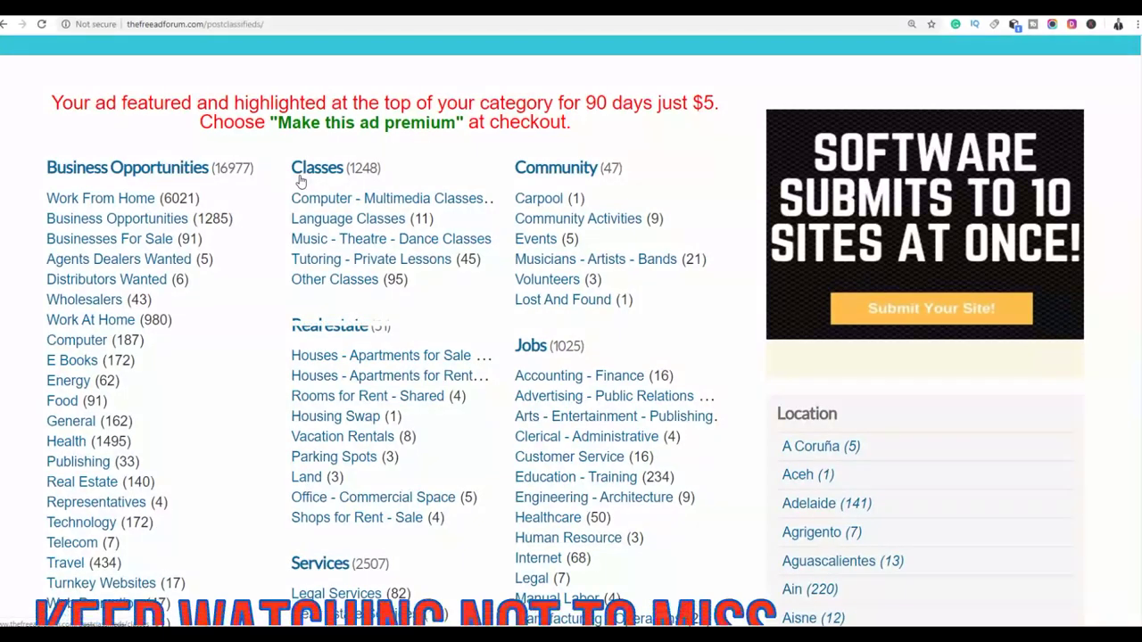
pyautogui.click(105, 236)
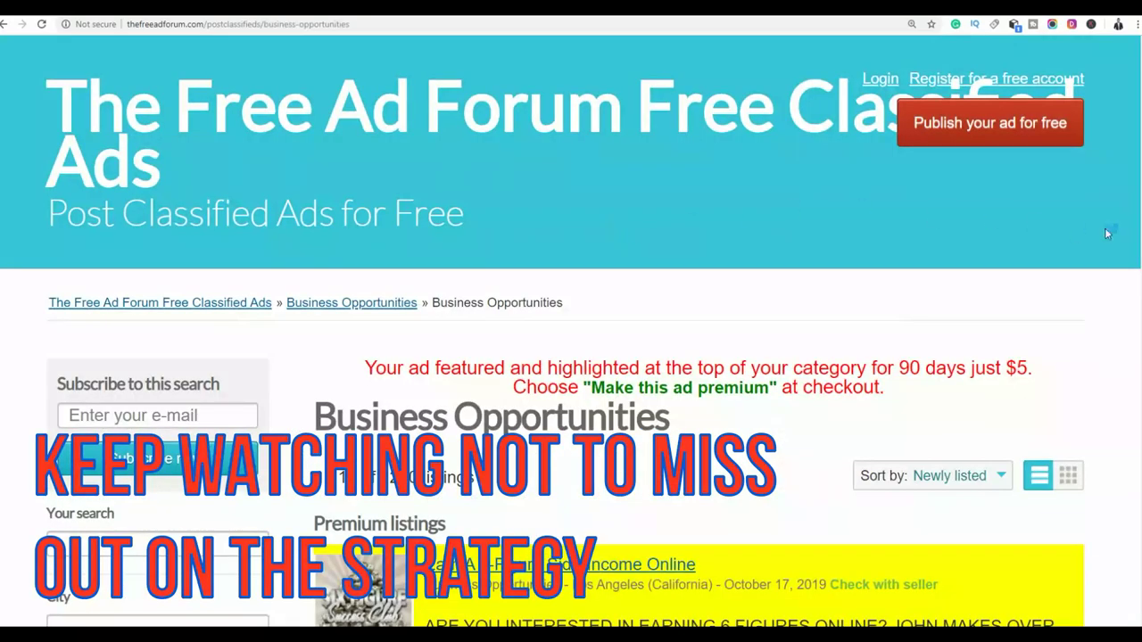
# Open the '12 minutes to start affilate business!' ad from the category listings
pyautogui.scroll(-5, 1105, 233)
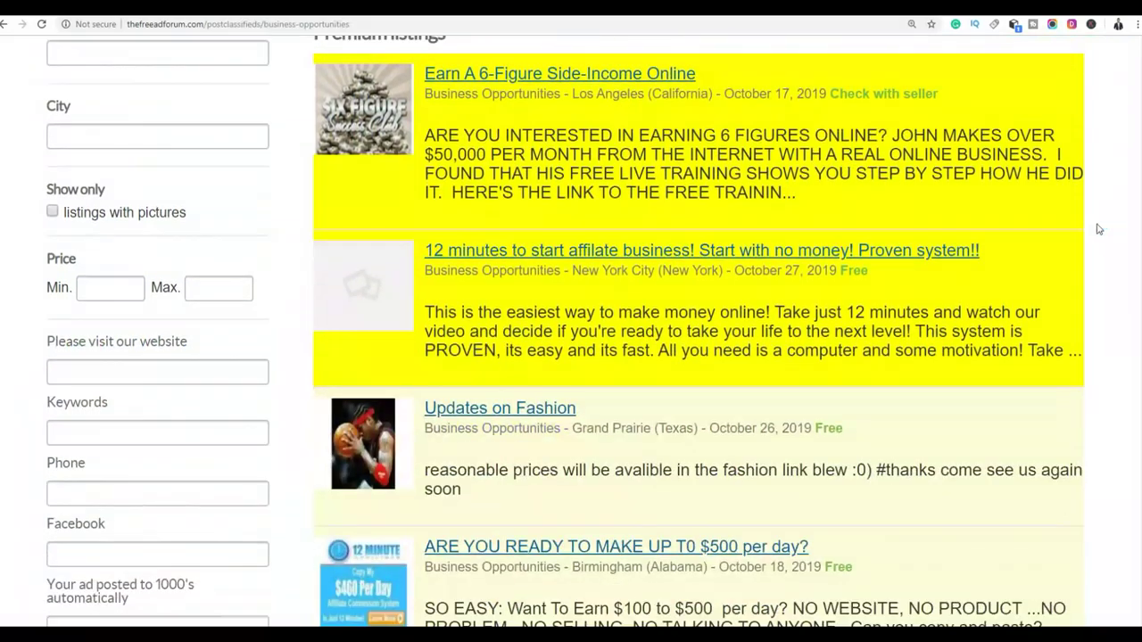
pyautogui.scroll(-6, 1070, 227)
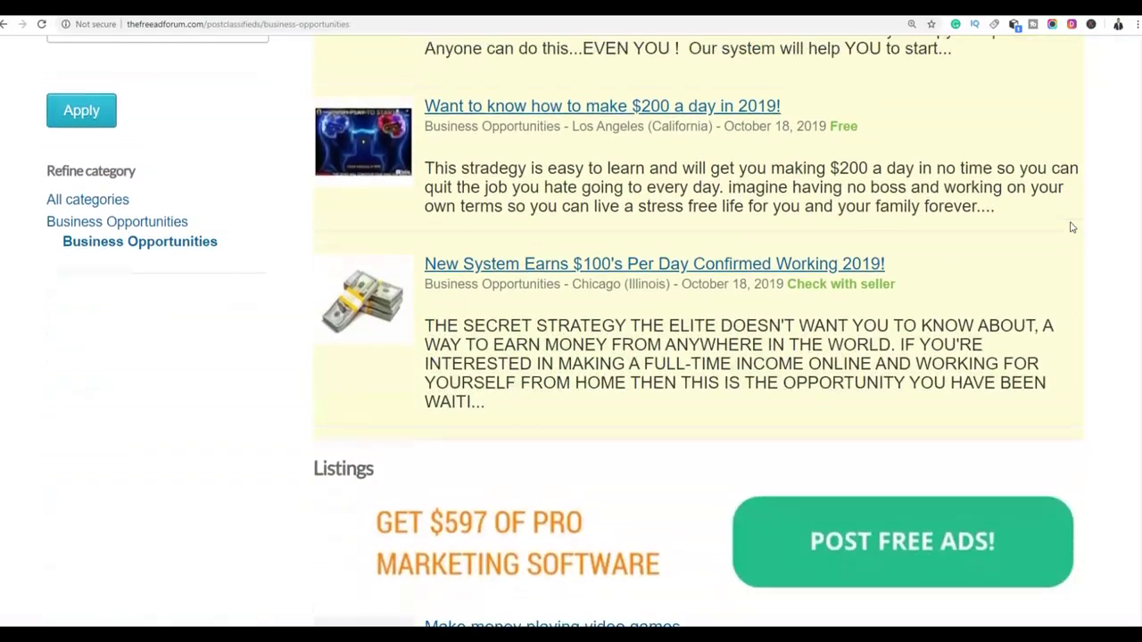
pyautogui.scroll(3, 1071, 227)
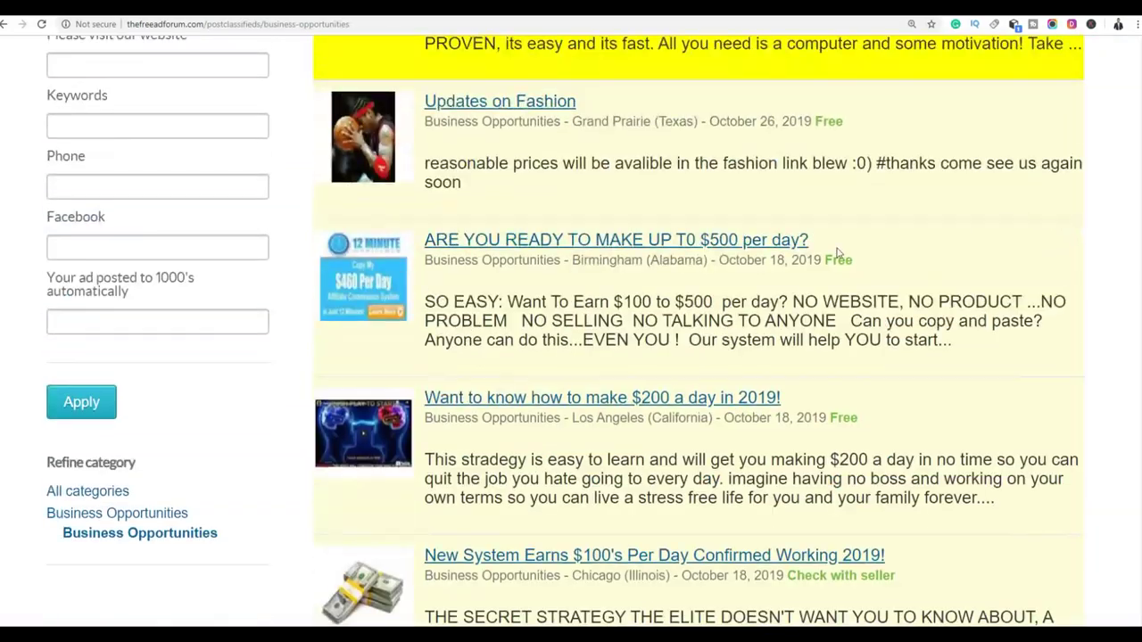
pyautogui.rightClick(533, 245)
pyautogui.press('Escape')
pyautogui.scroll(5, 548, 256)
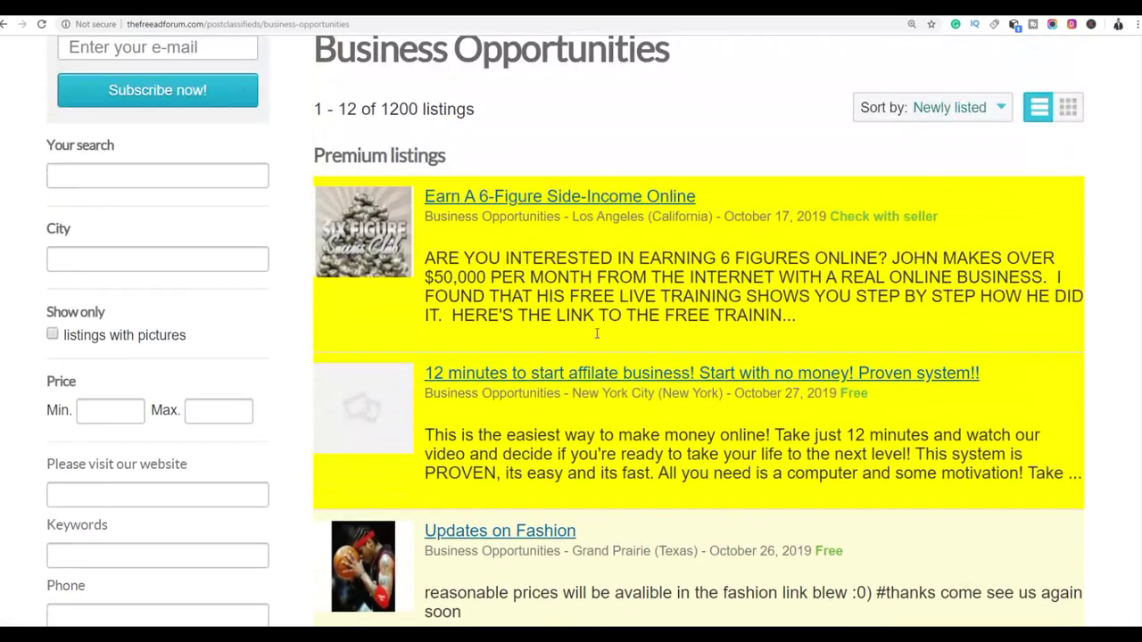
pyautogui.click(706, 373)
pyautogui.scroll(-3, 571, 380)
pyautogui.scroll(-3, 419, 352)
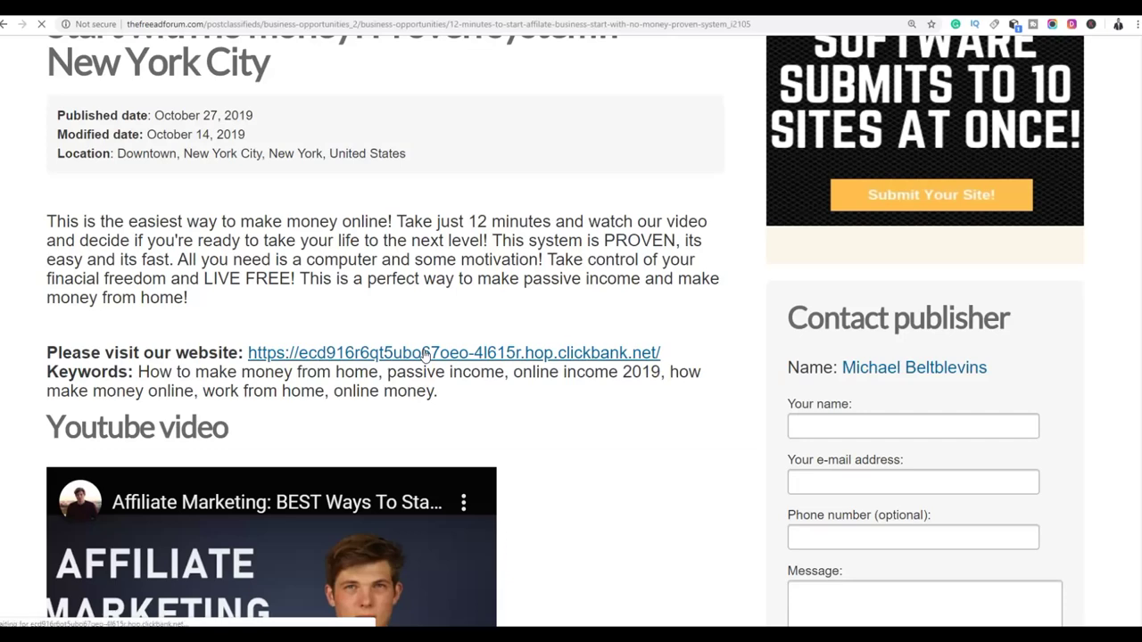
pyautogui.click(425, 354)
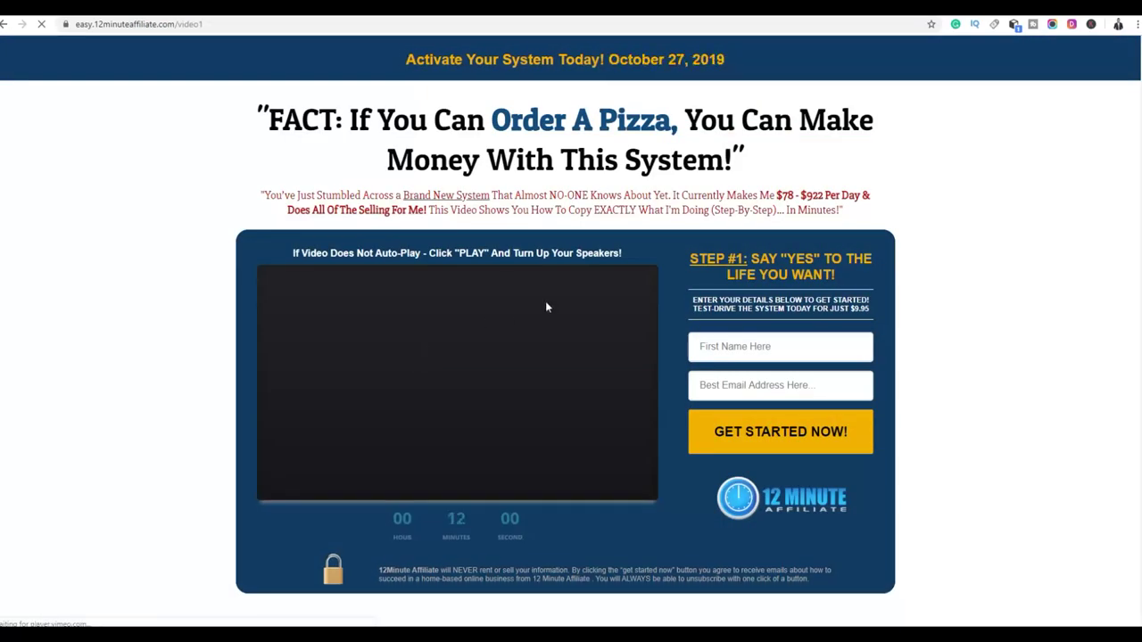
pyautogui.click(3, 23)
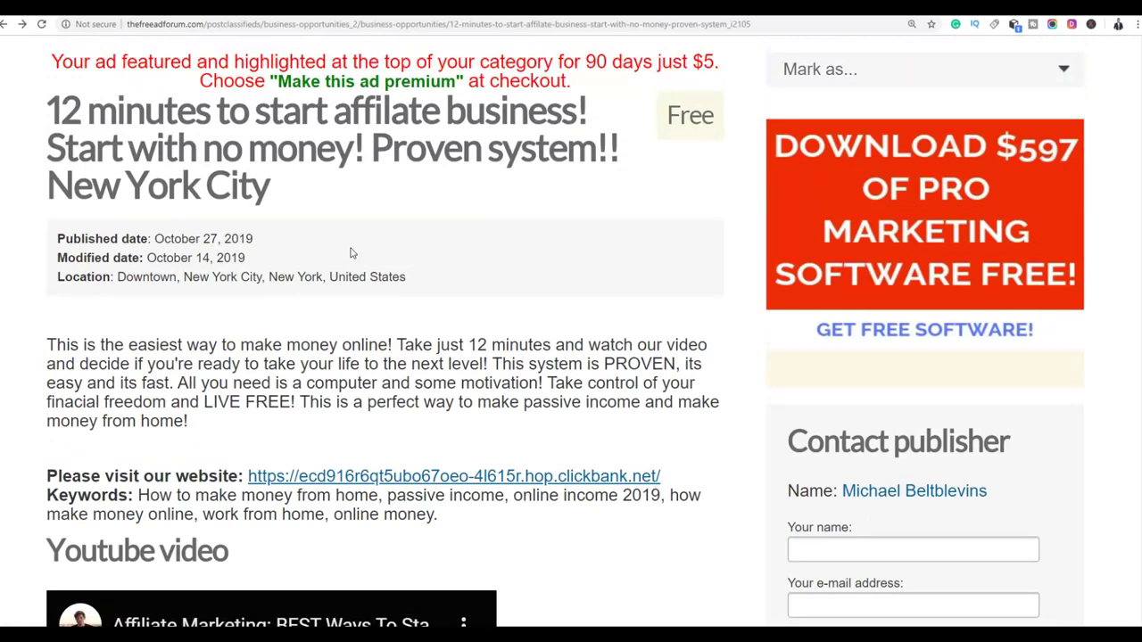
pyautogui.hotkey('alt', 'Left')
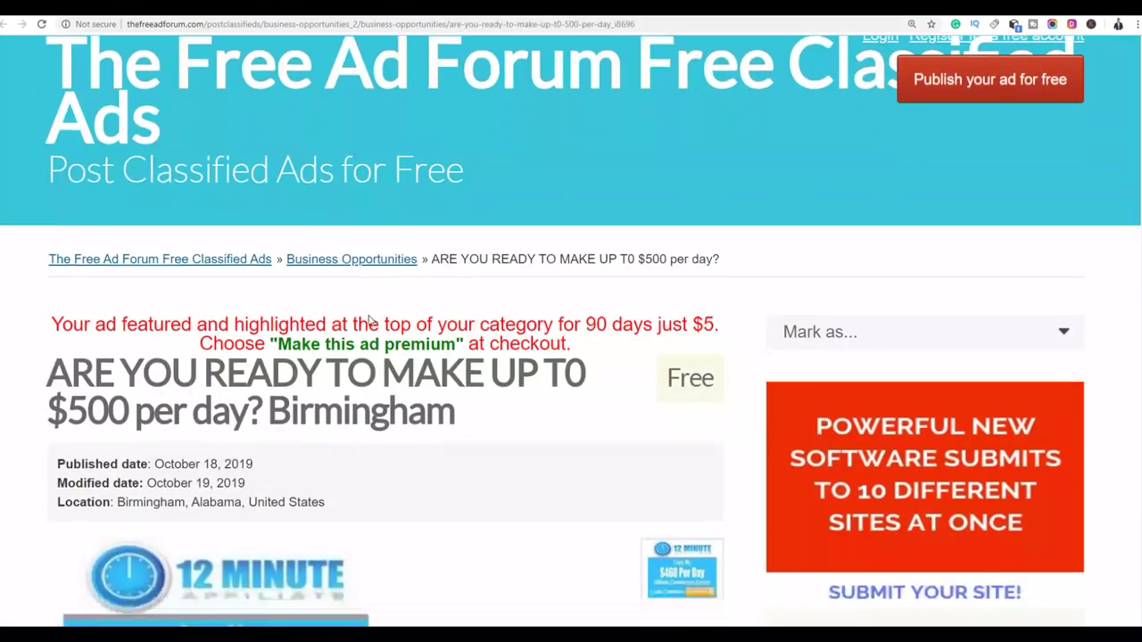
pyautogui.scroll(-7, 148, 451)
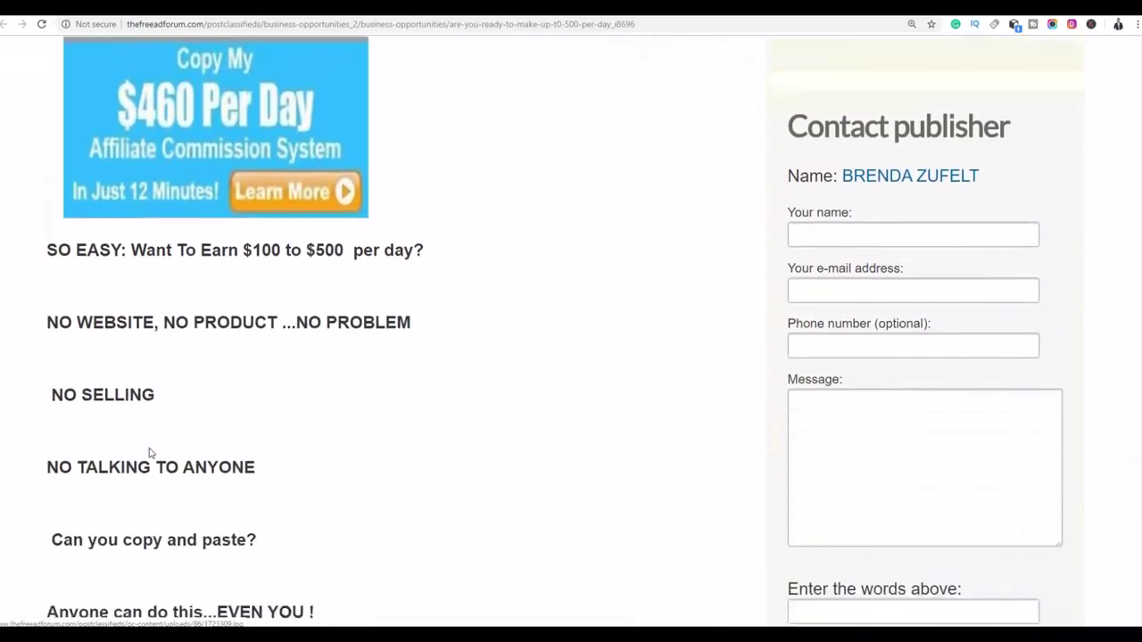
pyautogui.scroll(-4, 446, 405)
pyautogui.scroll(11, 484, 411)
pyautogui.scroll(2, 505, 429)
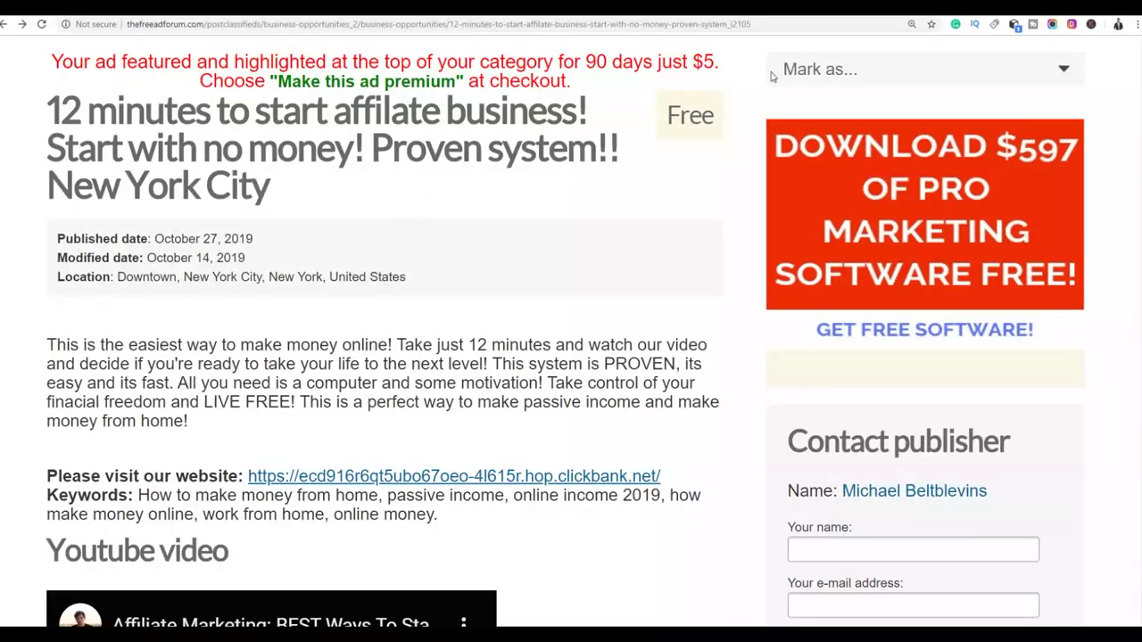
pyautogui.scroll(1, 370, 214)
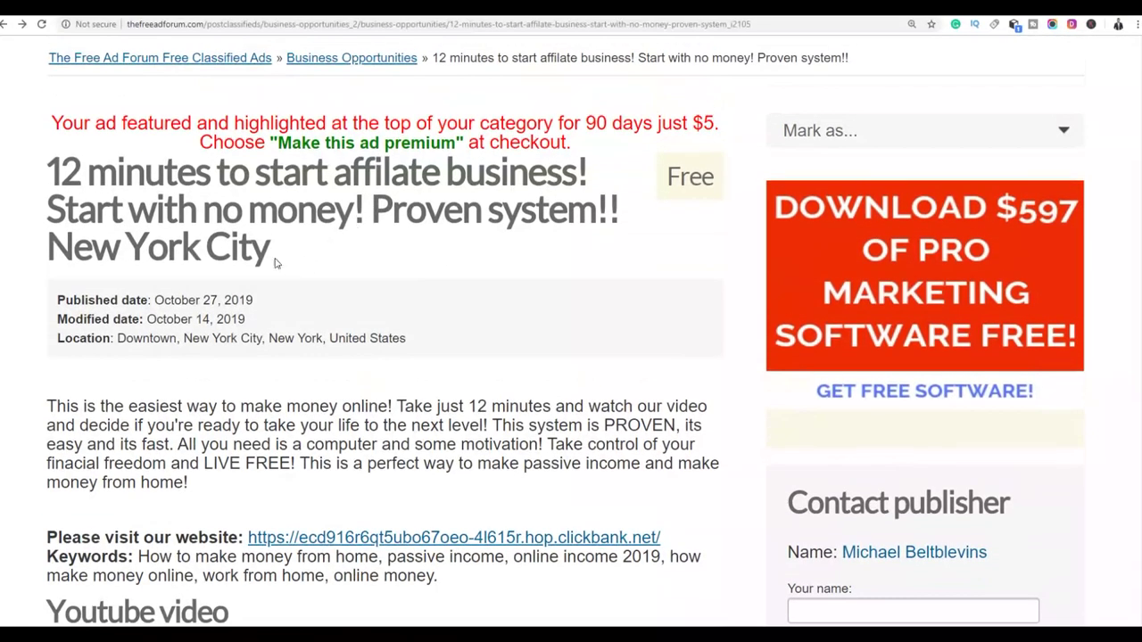
# Copy the '12 minutes' ad title into the USNetAds Ad Title field
pyautogui.moveTo(277, 261); pyautogui.dragTo(57, 172)
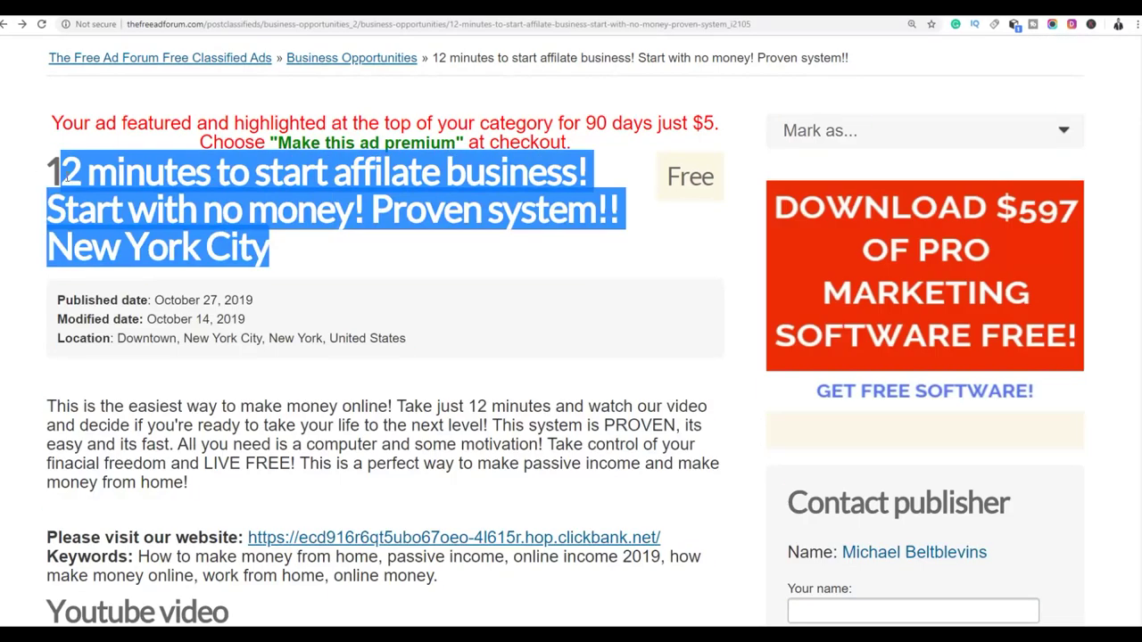
pyautogui.moveTo(59, 171); pyautogui.dragTo(46, 171)
pyautogui.rightClick(88, 171)
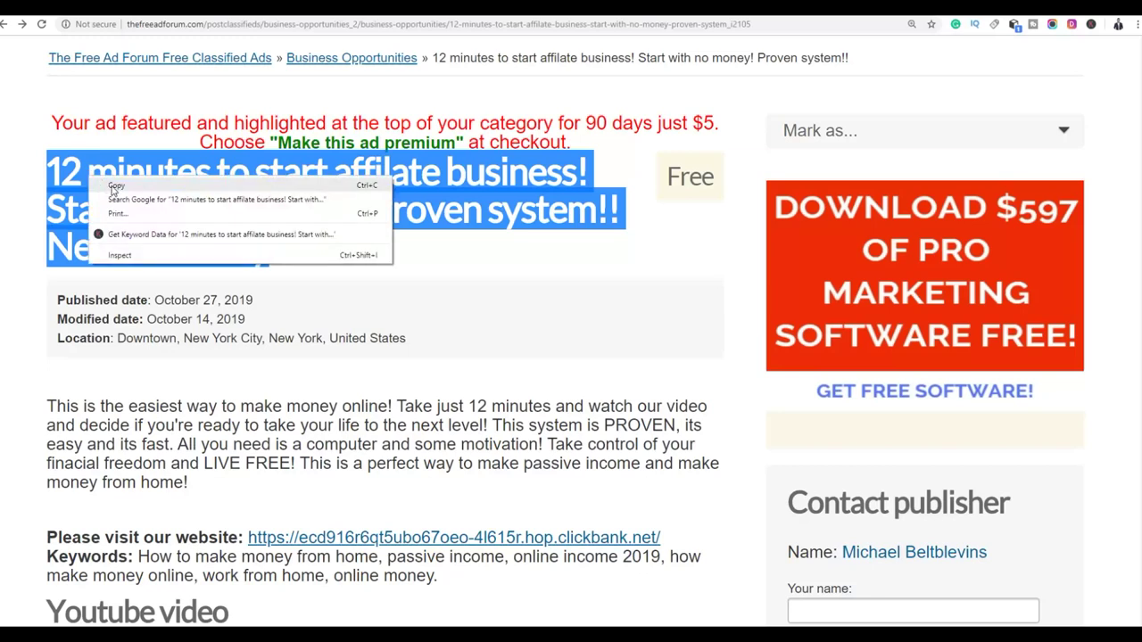
pyautogui.click(112, 187)
pyautogui.click(479, 259)
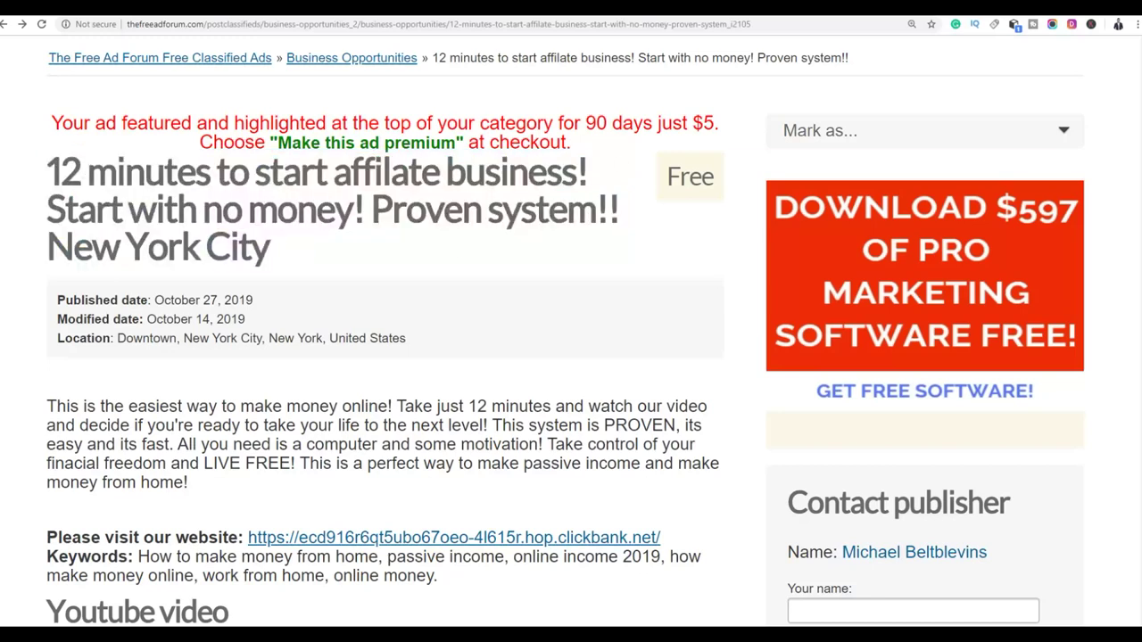
pyautogui.hotkey('ctrl', 'Tab')
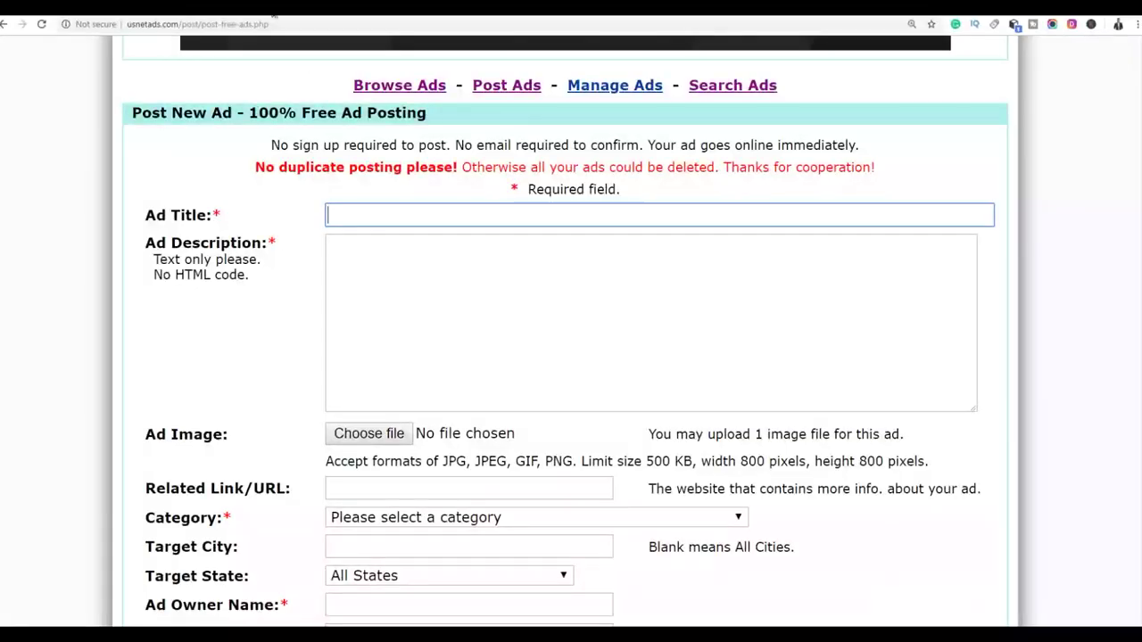
pyautogui.rightClick(401, 215)
pyautogui.click(458, 300)
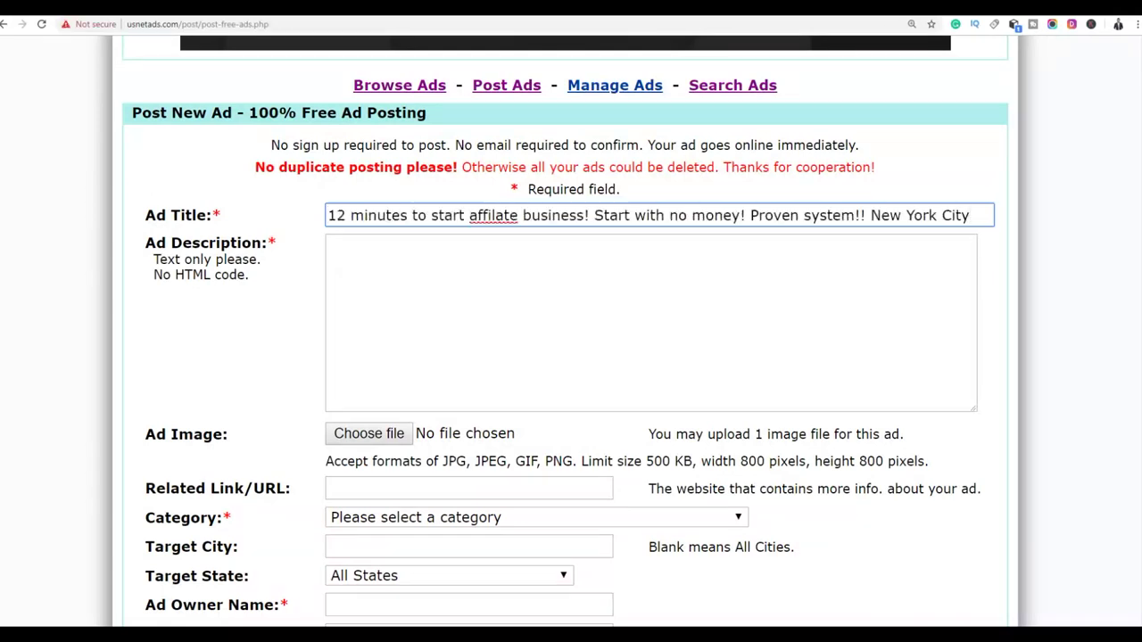
# Replace the Ad Title with 'ARE YOU READY TO MAKE UP T0 $500 per day?'
pyautogui.hotkey('ctrl', 'shift', 'Tab')
pyautogui.moveTo(48, 284); pyautogui.dragTo(257, 332)
pyautogui.rightClick(256, 333)
pyautogui.click(277, 340)
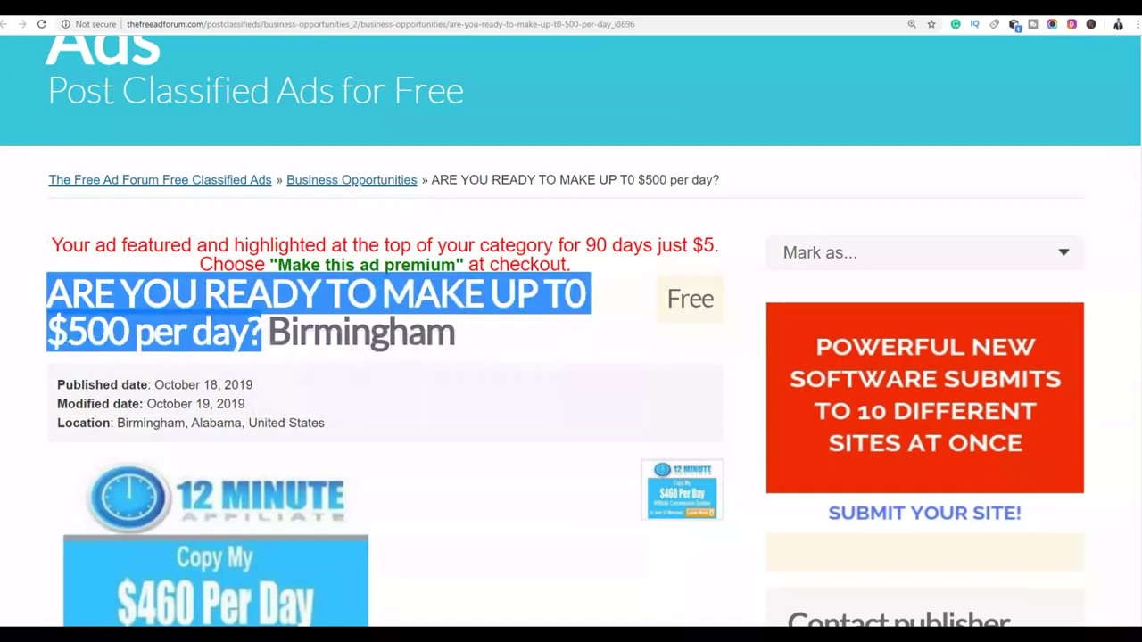
pyautogui.hotkey('ctrl', 'Tab')
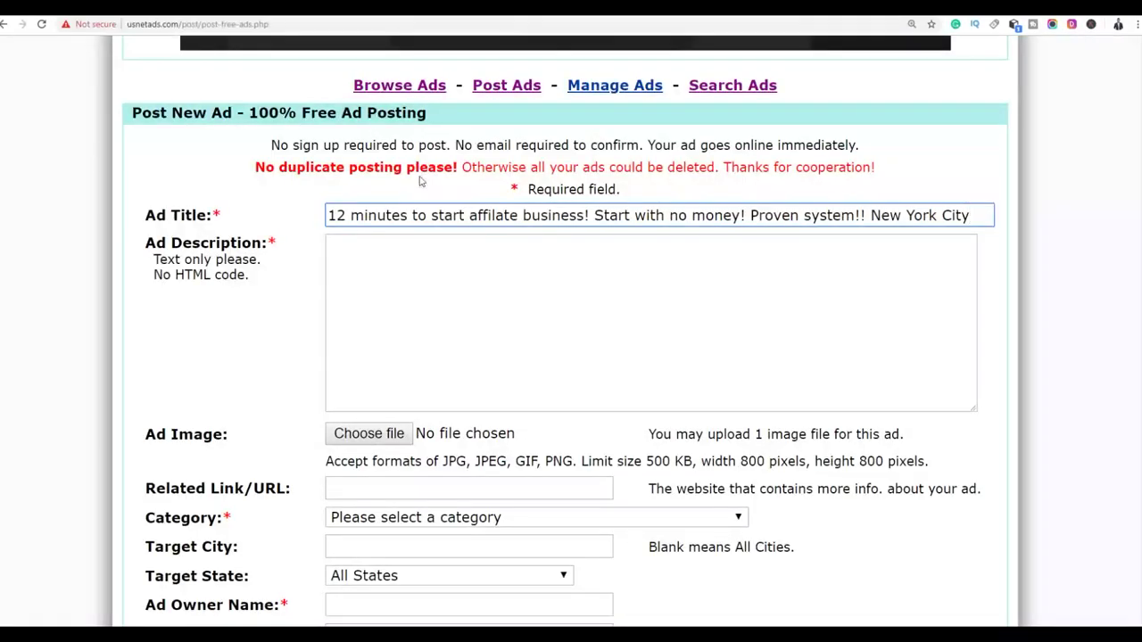
pyautogui.hotkey('ctrl', 'a')
pyautogui.hotkey('ctrl', 'v')
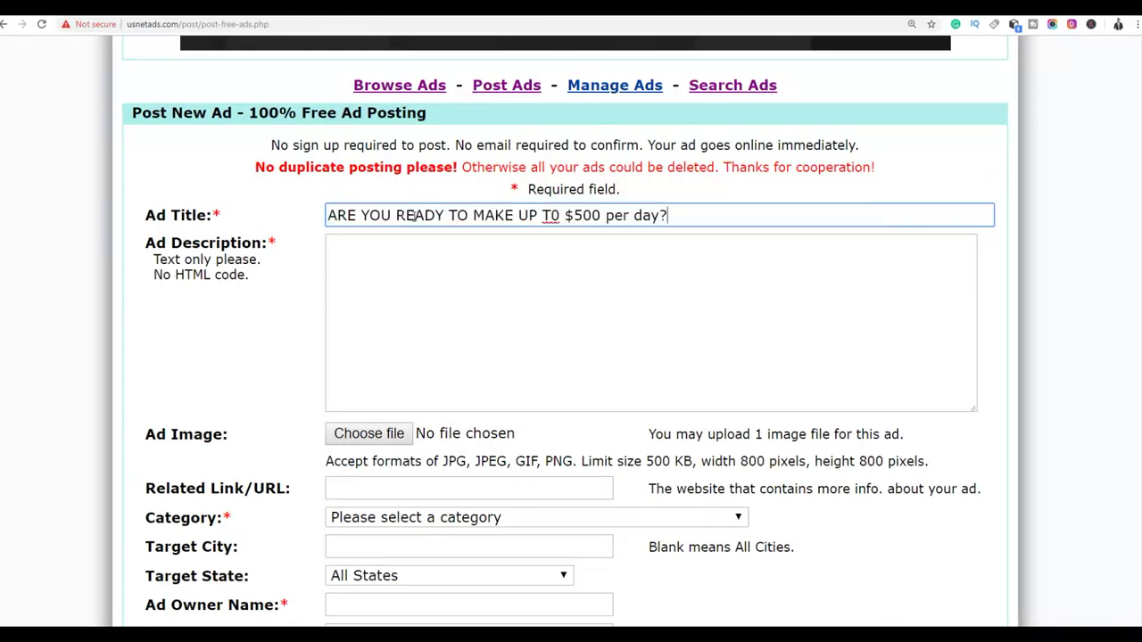
# Copy the old ad's first description paragraph from The Free Ad Forum
pyautogui.hotkey('ctrl', 'shift', 'Tab')
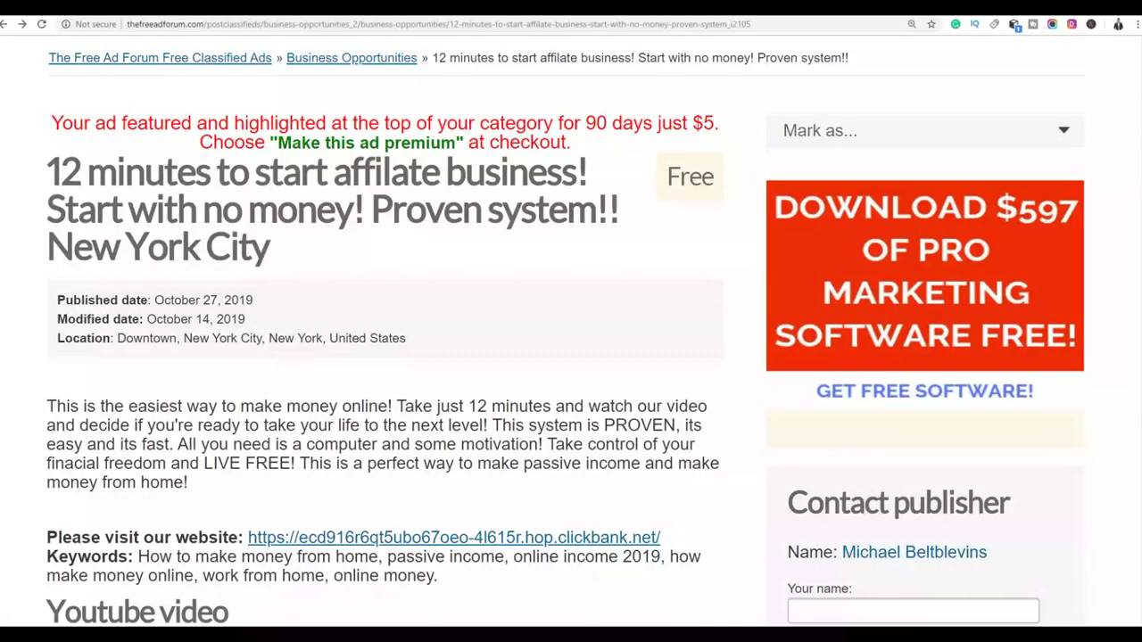
pyautogui.scroll(-2, 382, 183)
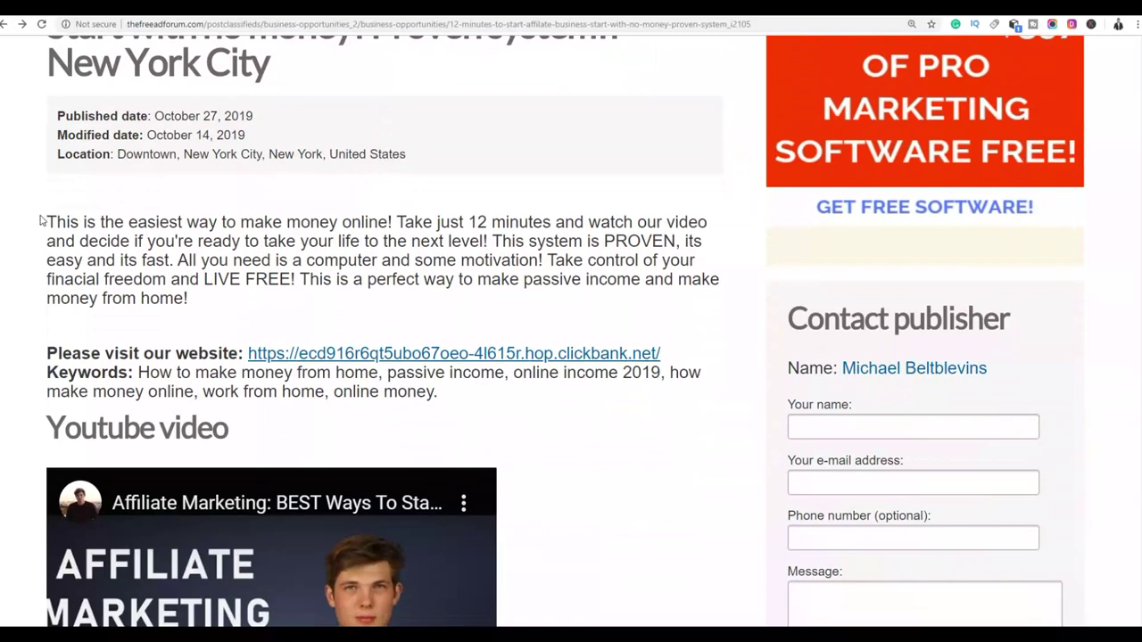
pyautogui.moveTo(125, 243); pyautogui.dragTo(803, 580)
pyautogui.click(125, 243)
pyautogui.moveTo(49, 221); pyautogui.dragTo(198, 298)
pyautogui.rightClick(202, 270)
pyautogui.click(218, 282)
pyautogui.hotkey('ctrl', 'Tab')
# Paste the paragraph into Ad Description, breaking lines after online!, level!, motivation! and LIVE FREE!
pyautogui.click(423, 331)
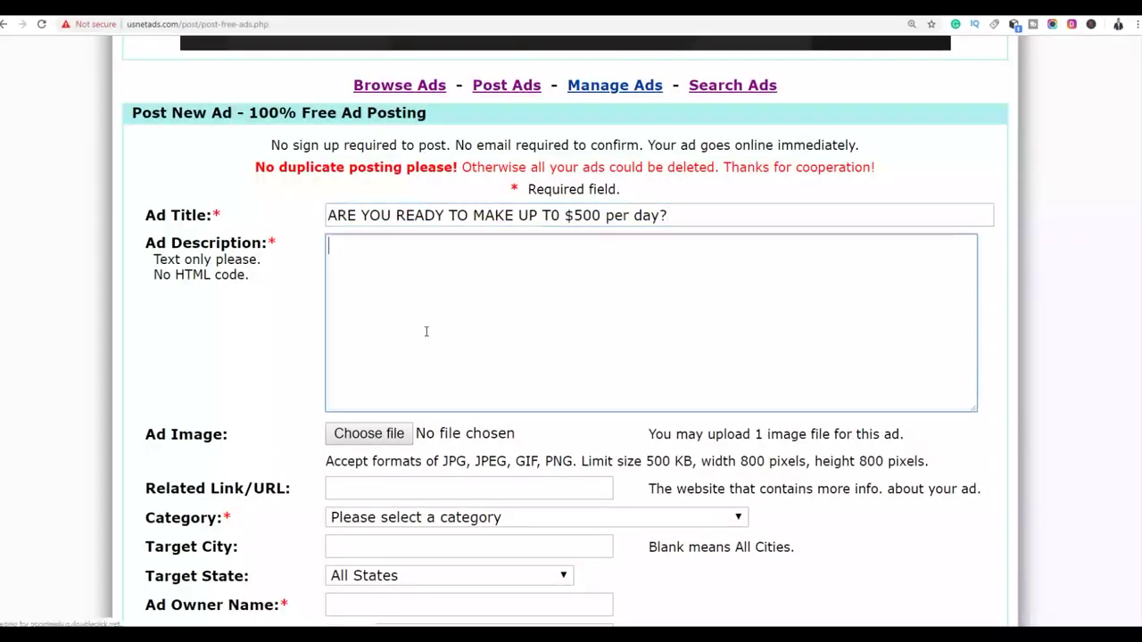
pyautogui.hotkey('ctrl', 'v')
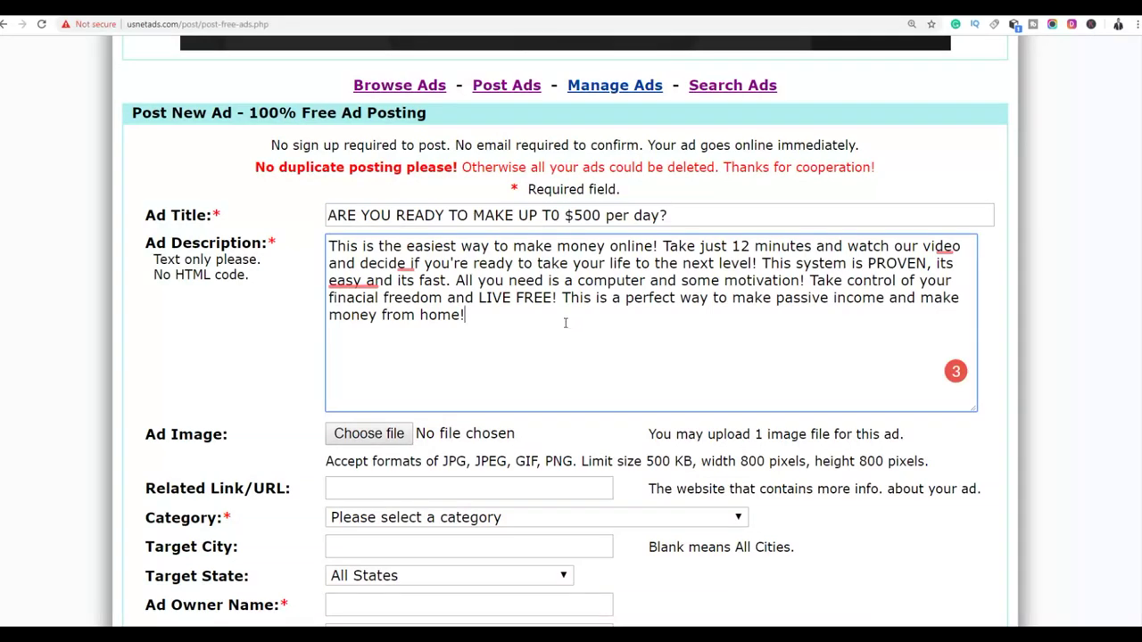
pyautogui.click(759, 263)
pyautogui.press('Return')
pyautogui.press('Return')
pyautogui.press('Return')
pyautogui.click(660, 332)
pyautogui.press('Return')
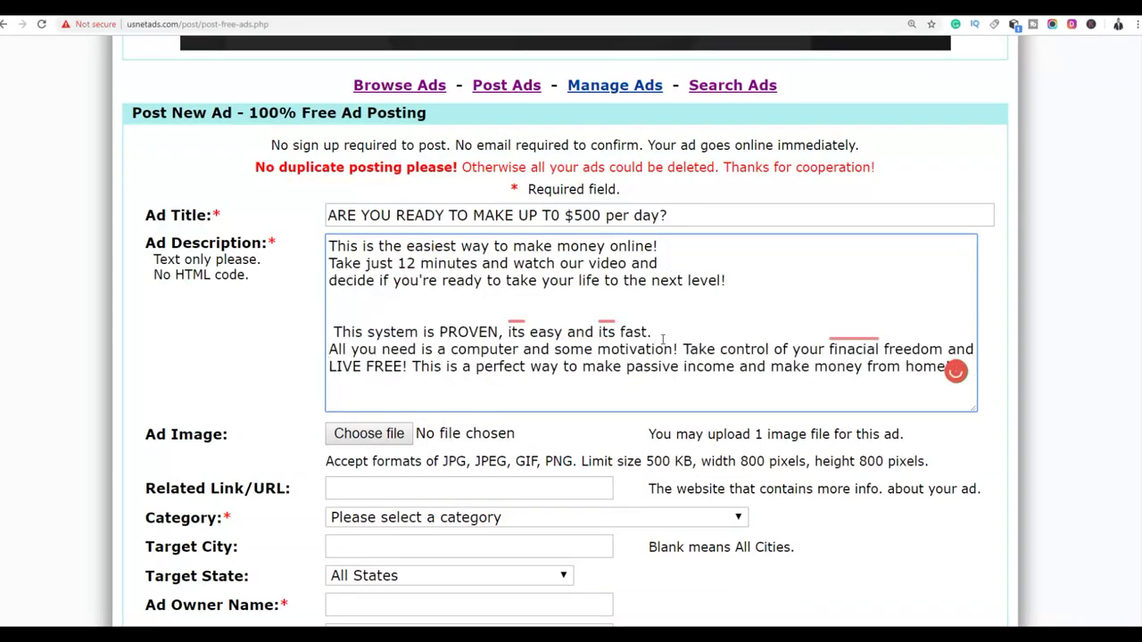
pyautogui.click(682, 349)
pyautogui.press('Return')
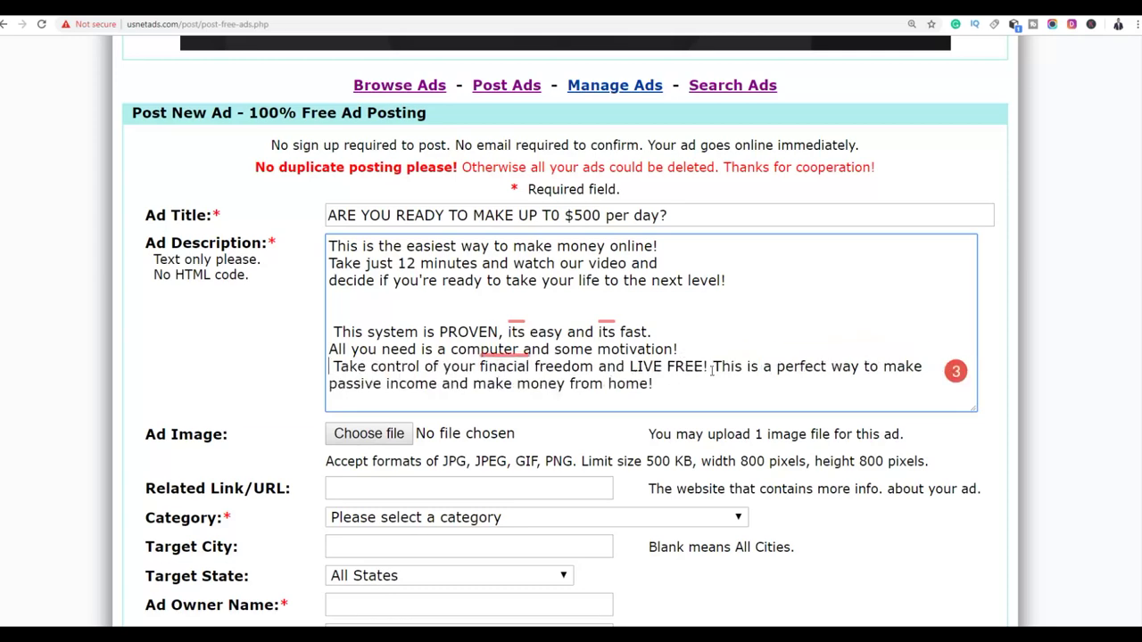
pyautogui.click(713, 366)
pyautogui.press('Return')
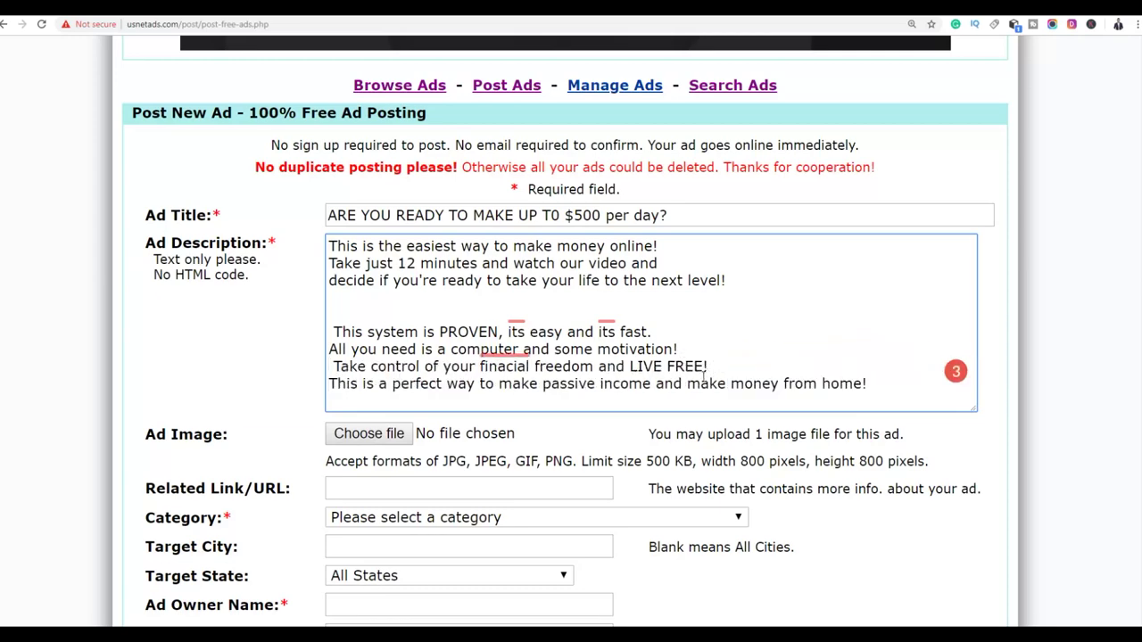
pyautogui.press('Return')
# Add a closing 'Please visit our website:' line copied from the old ad
pyautogui.scroll(-3, 790, 357)
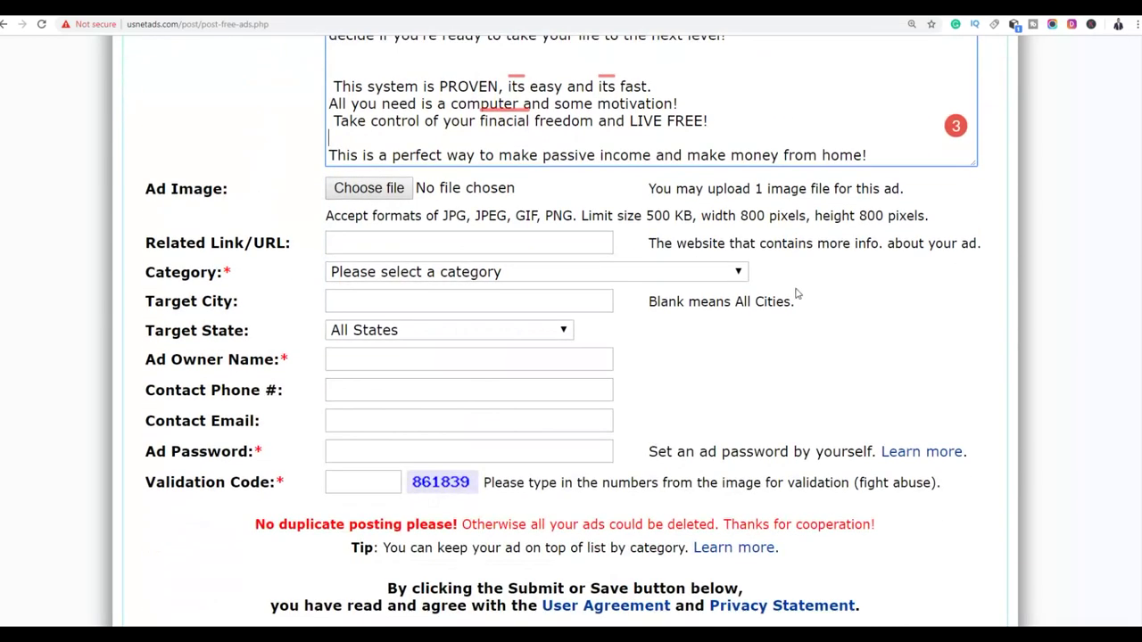
pyautogui.scroll(2, 830, 295)
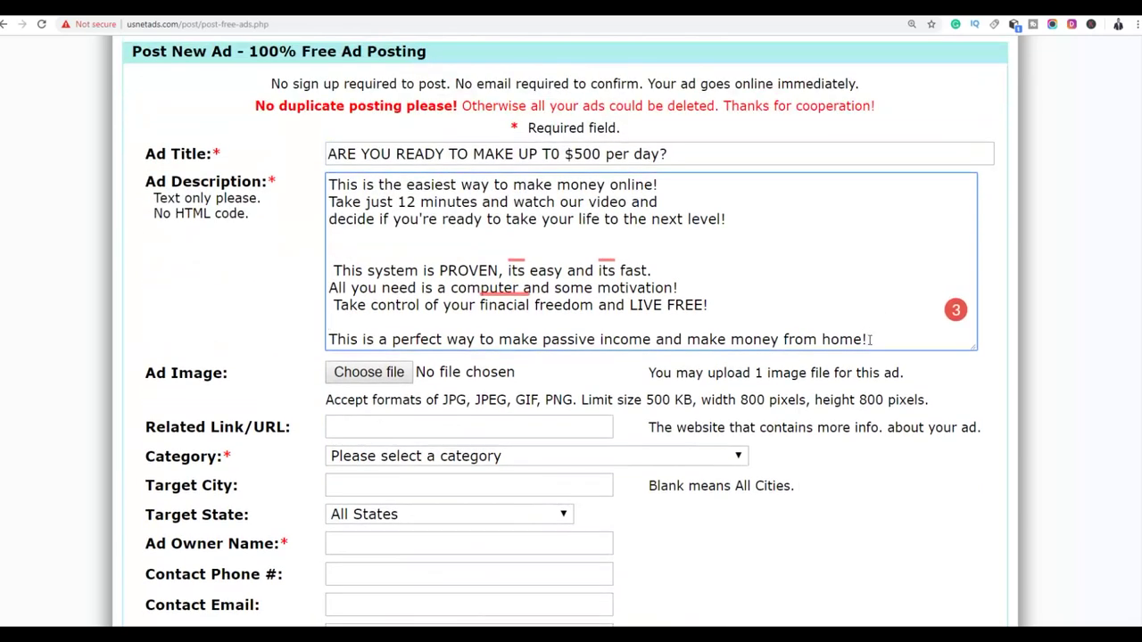
pyautogui.click(869, 339)
pyautogui.press('Return')
pyautogui.press('Return')
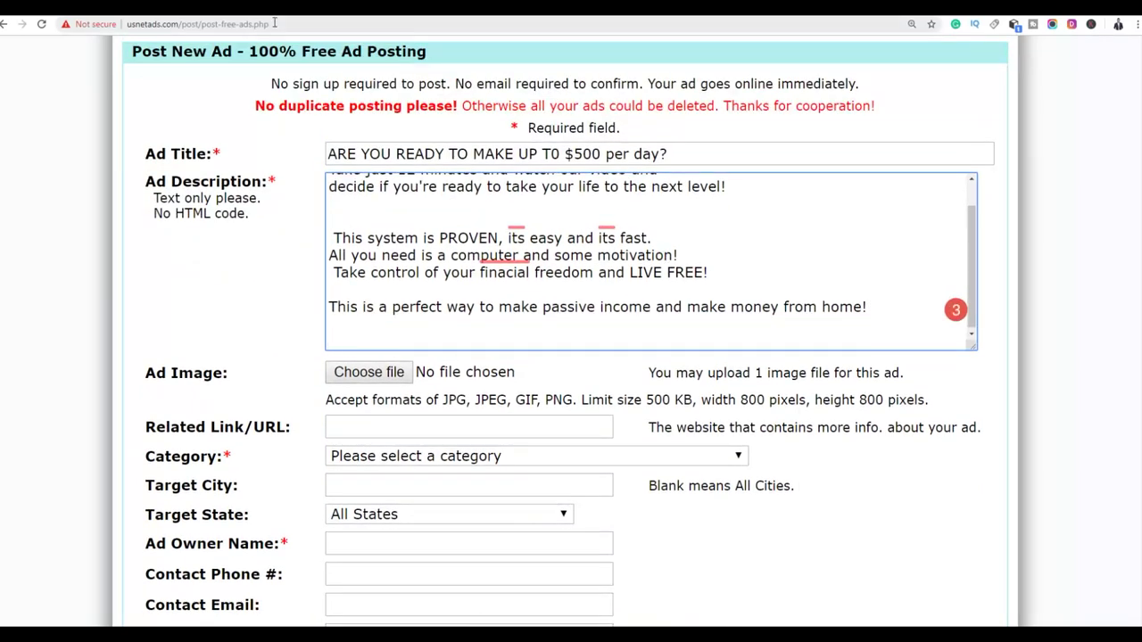
pyautogui.hotkey('ctrl', 'Tab')
pyautogui.scroll(-3, 384, 330)
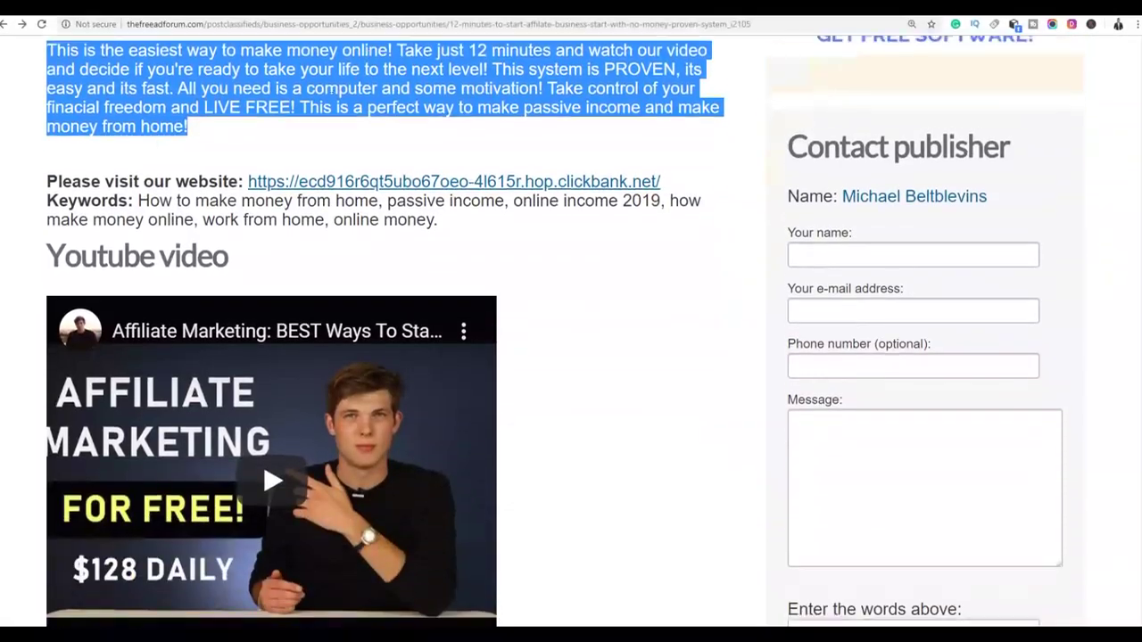
pyautogui.click(71, 172)
pyautogui.moveTo(51, 169); pyautogui.dragTo(243, 163)
pyautogui.rightClick(228, 169)
pyautogui.click(245, 177)
pyautogui.hotkey('ctrl', 'Tab')
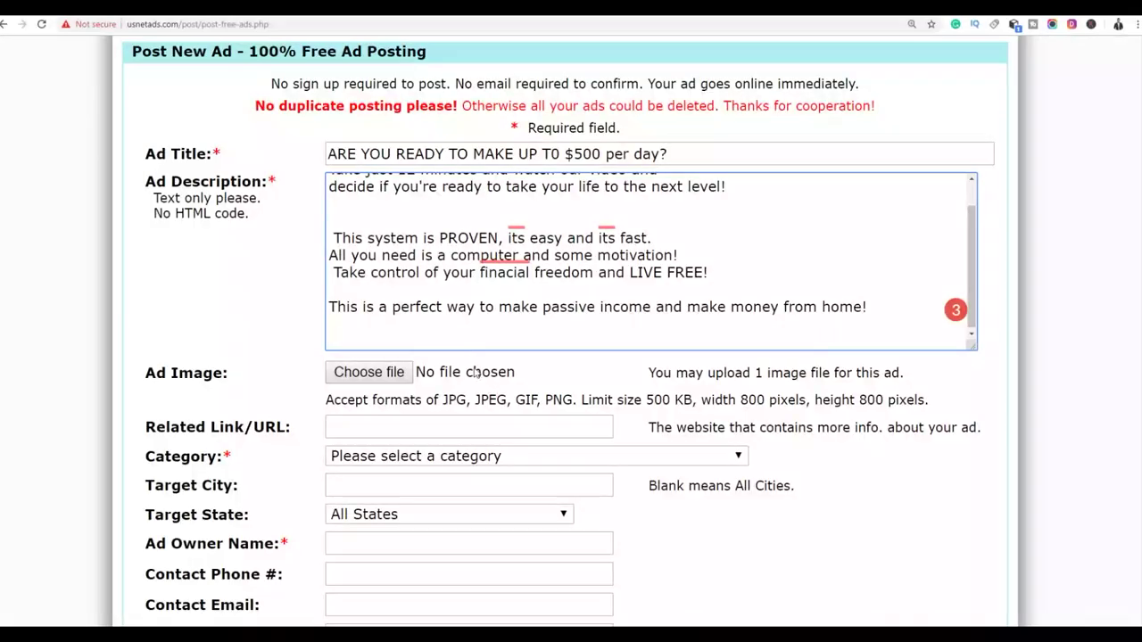
pyautogui.hotkey('ctrl', 'v')
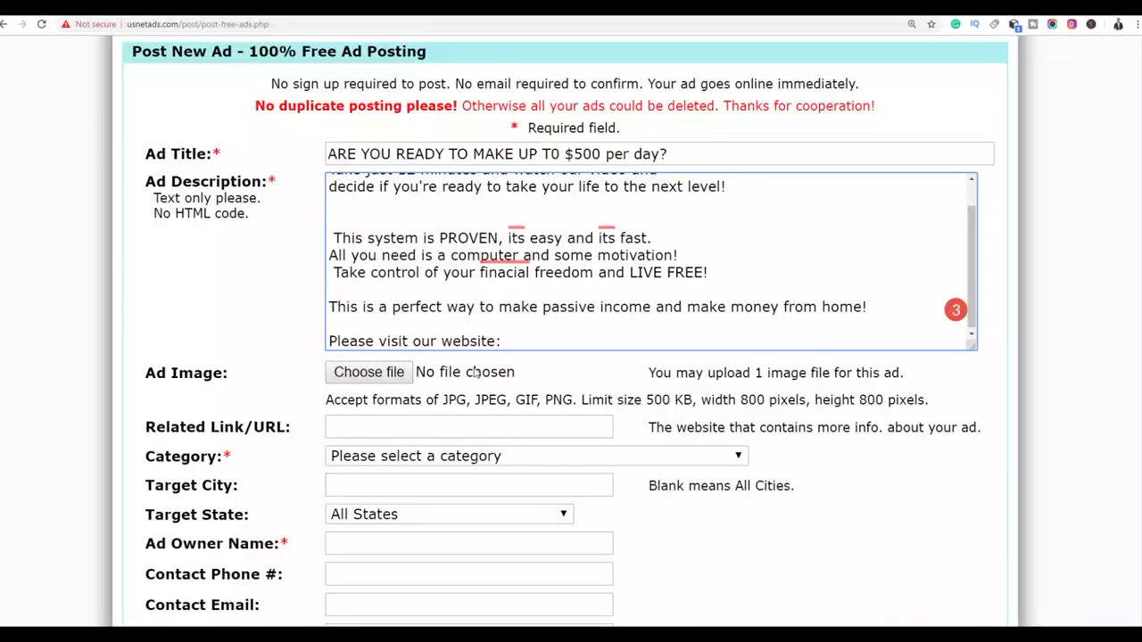
# Generate and copy a HopLink for The 12 Minute Affiliate System with tracking ID usnetads
pyautogui.hotkey('ctrl', 'Tab')
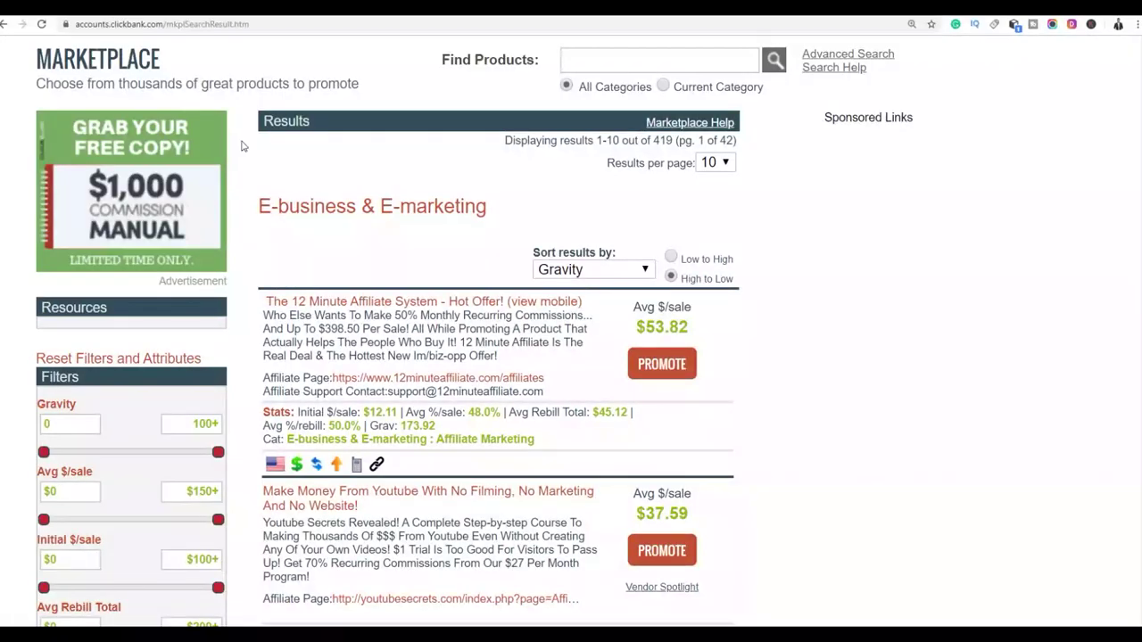
pyautogui.click(661, 364)
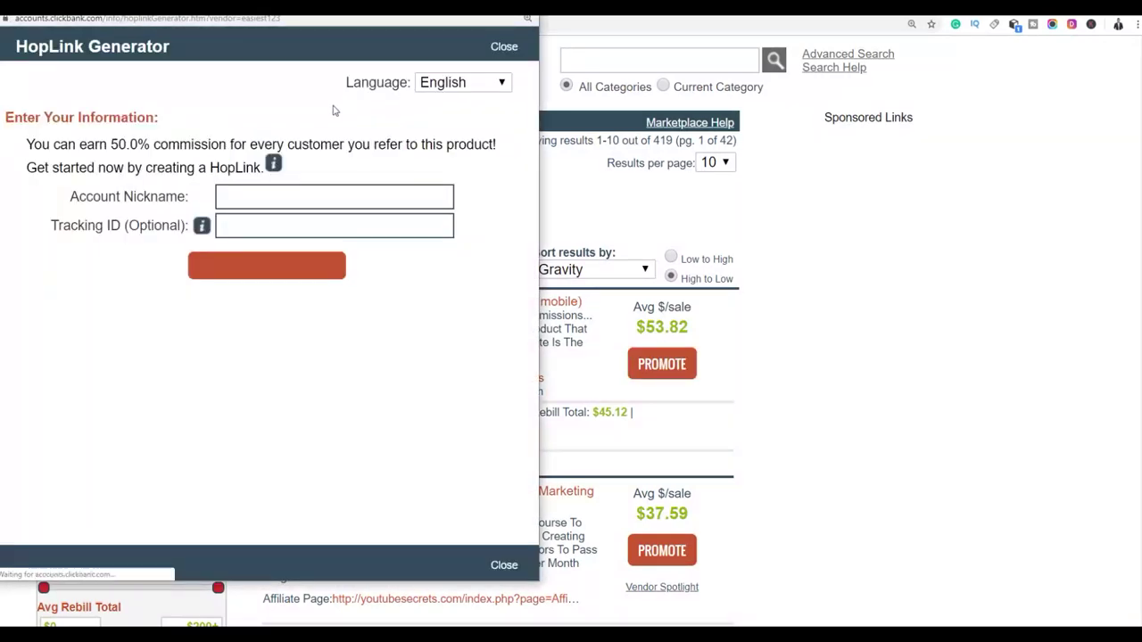
pyautogui.click(278, 197)
pyautogui.click(265, 224)
pyautogui.click(265, 224)
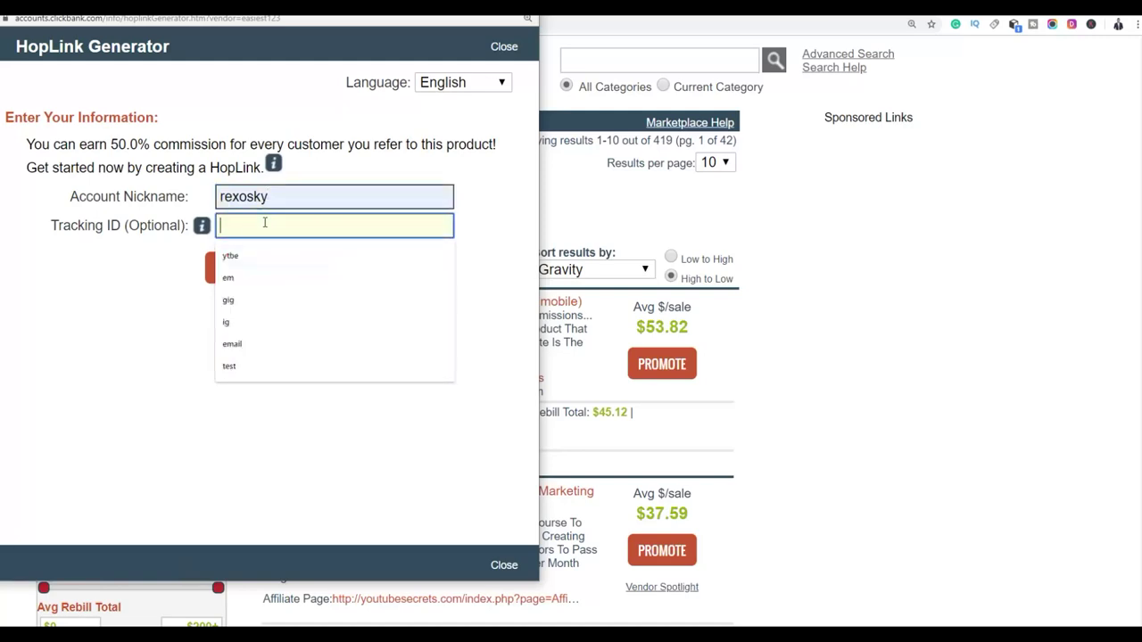
pyautogui.write('us')
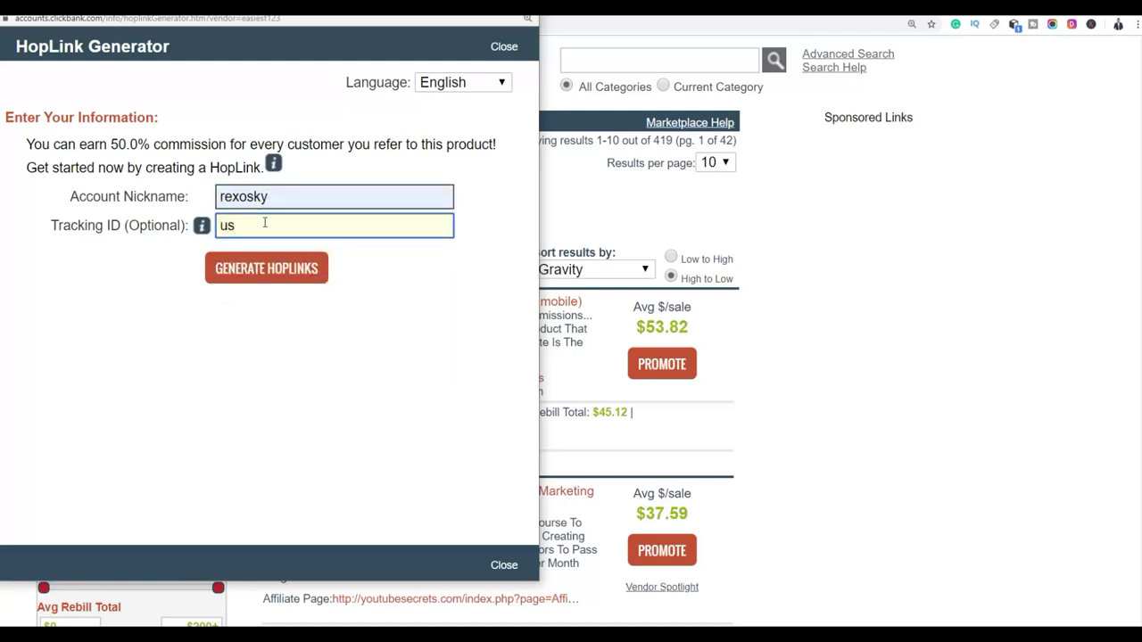
pyautogui.write('netads')
pyautogui.click(255, 280)
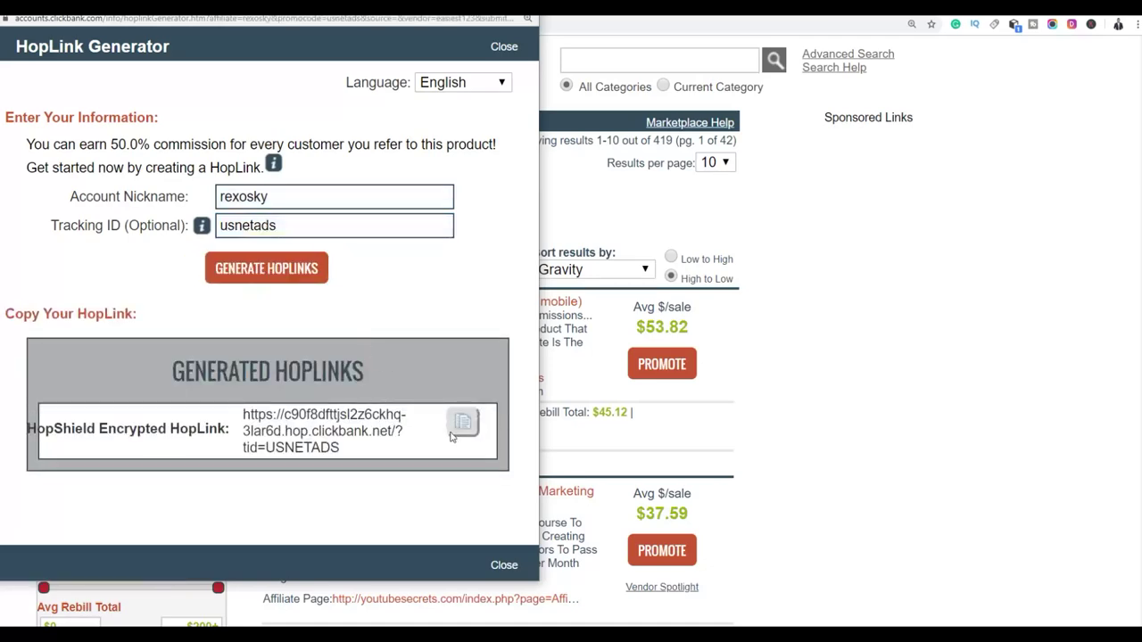
pyautogui.click(463, 419)
pyautogui.click(504, 46)
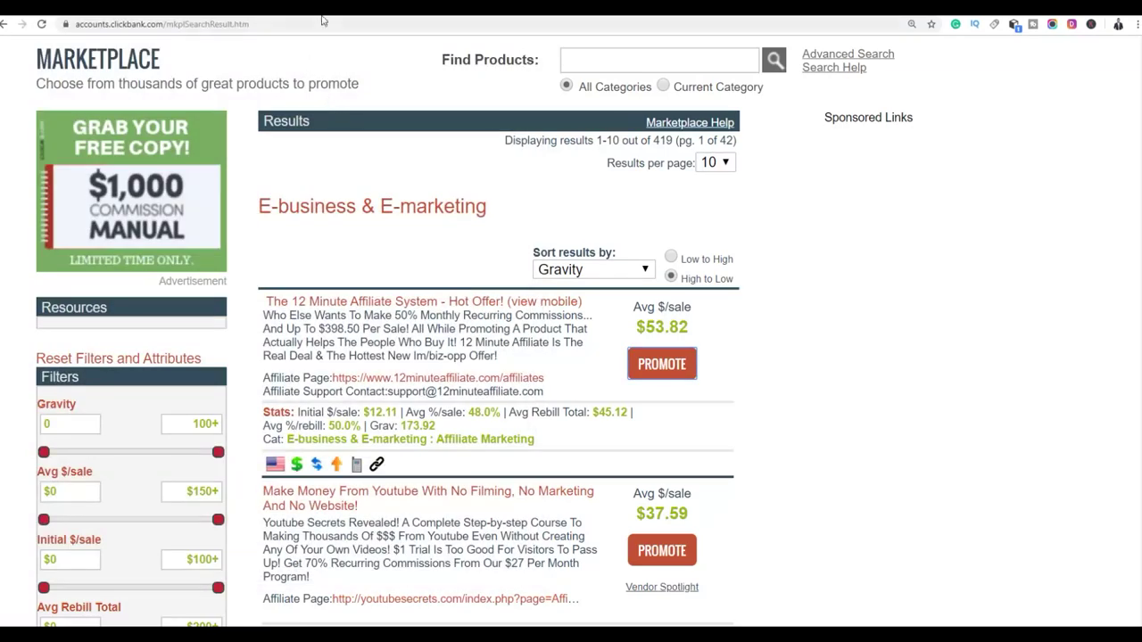
pyautogui.hotkey('ctrl', 'Tab')
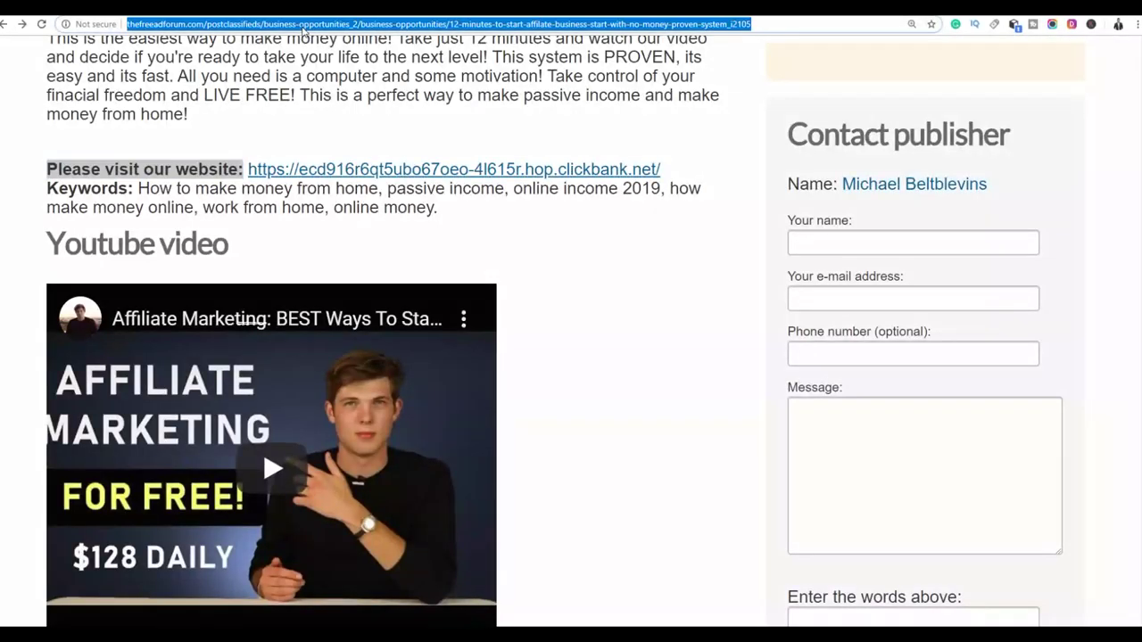
# Create a Bitly short link from the pasted ClickBank HopLink
pyautogui.click(304, 24)
pyautogui.write('bit')
pyautogui.press('Return')
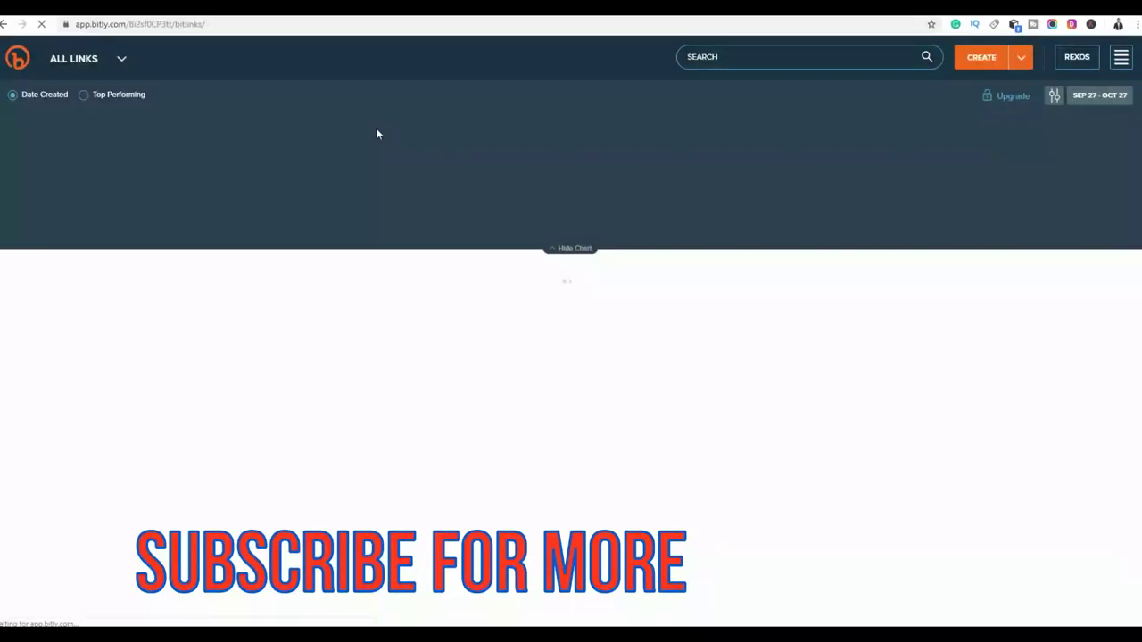
pyautogui.click(981, 57)
pyautogui.rightClick(1011, 154)
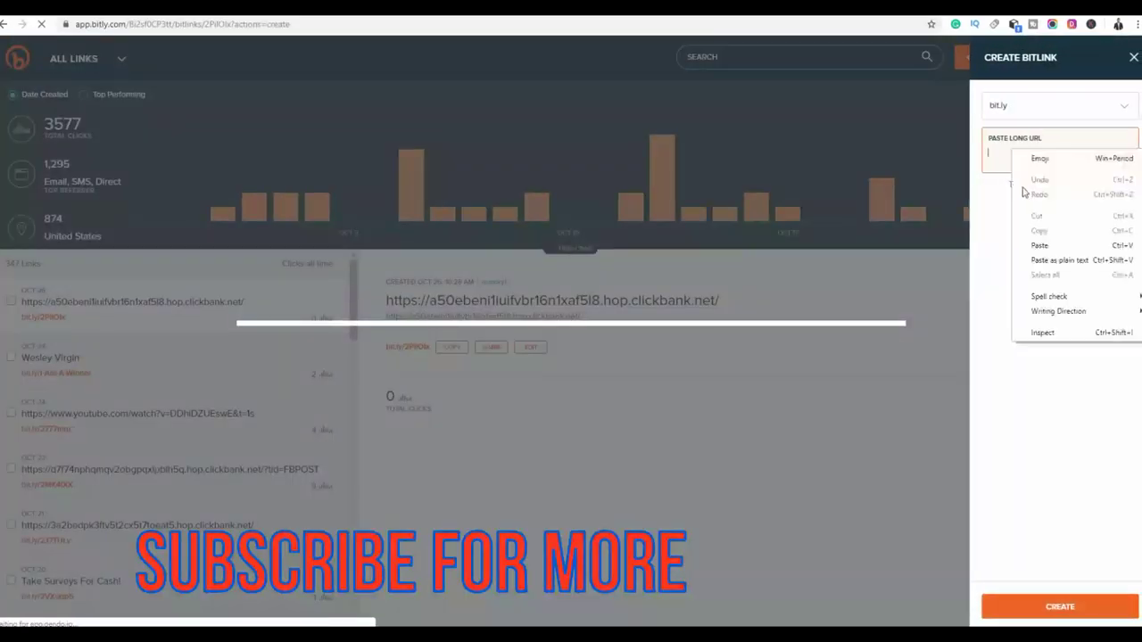
pyautogui.click(1035, 249)
pyautogui.click(1075, 604)
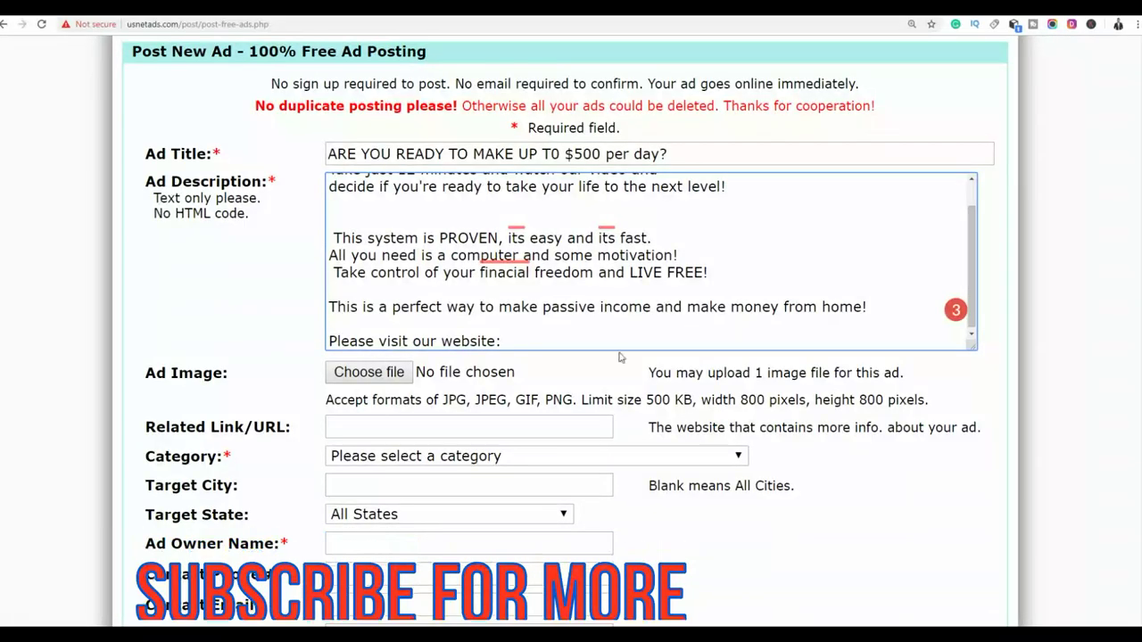
# Paste the bit.ly short link after 'Please visit our website:' in the description
pyautogui.hotkey('ctrl', 'v')
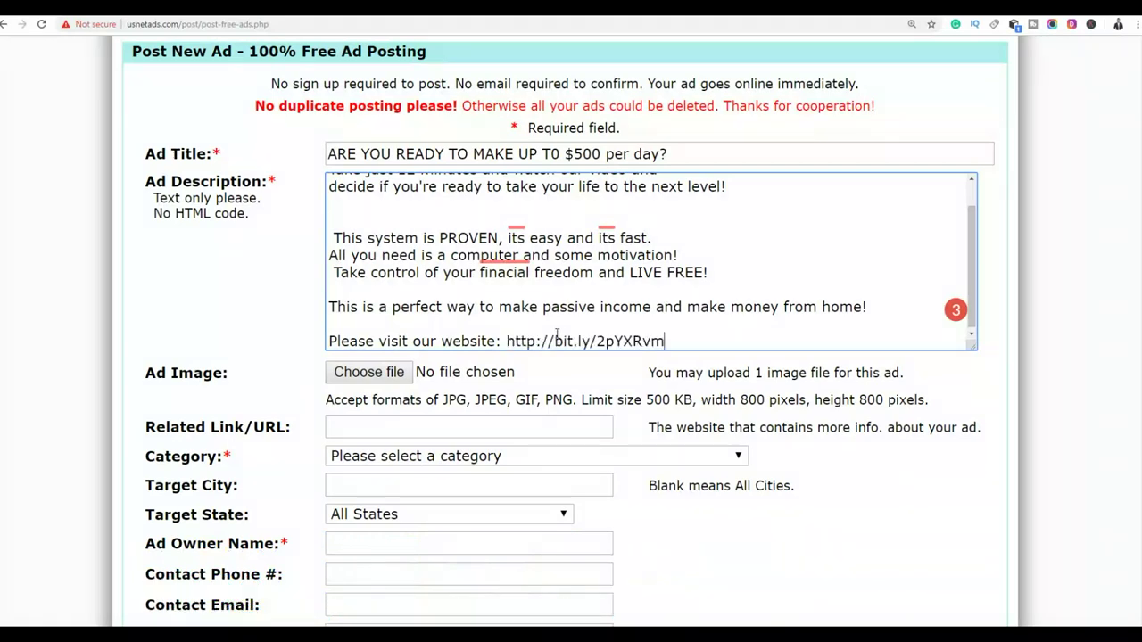
pyautogui.scroll(-2, 541, 319)
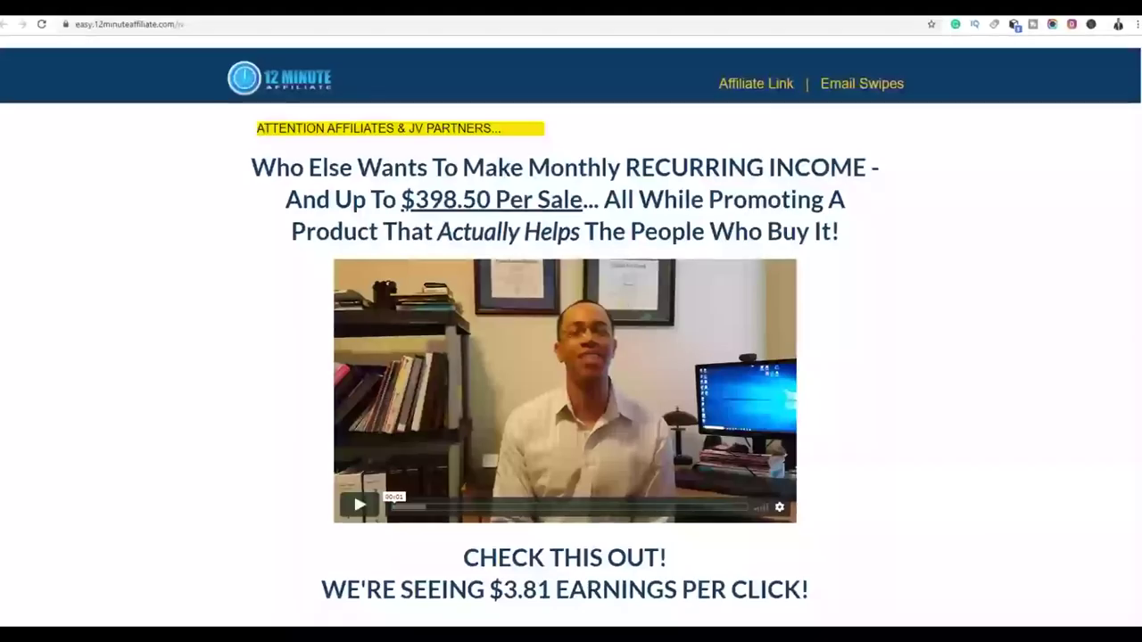
# Save the 300x250 promotional banner as 12MinAff-300x250.jpg in Downloads
pyautogui.scroll(-9, 988, 317)
pyautogui.scroll(-20, 571, 357)
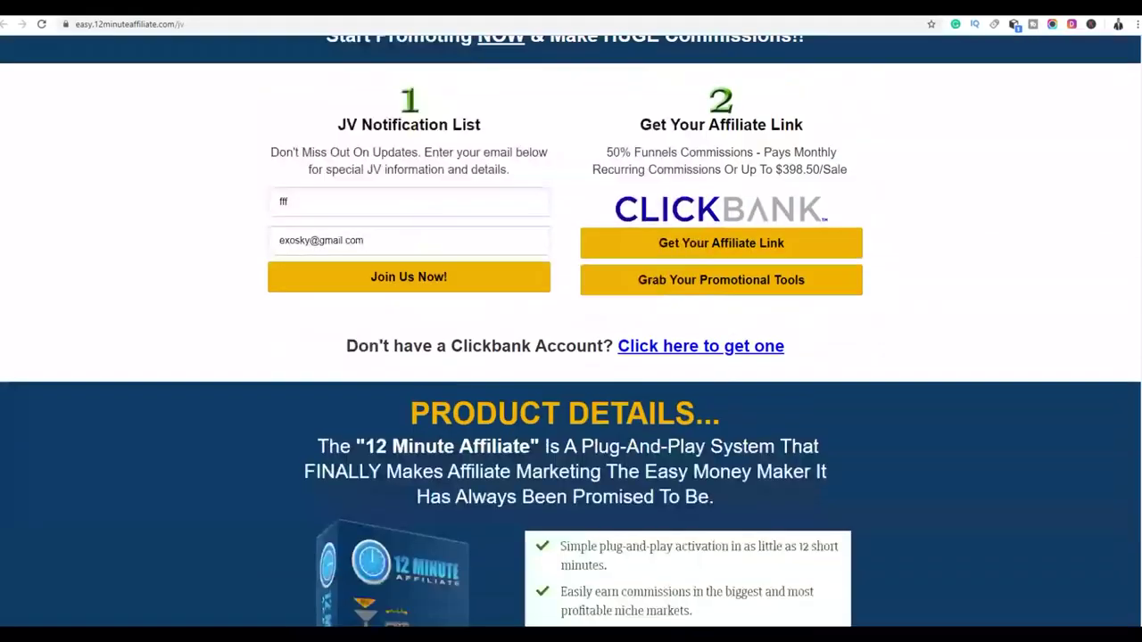
pyautogui.scroll(8, 933, 227)
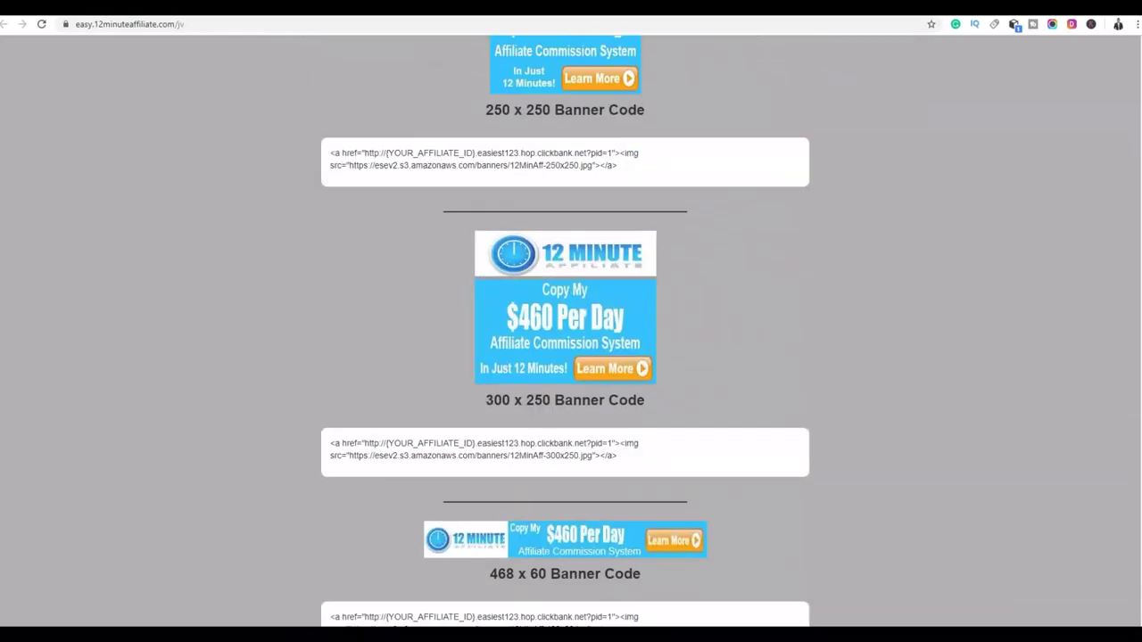
pyautogui.scroll(-1, 661, 316)
pyautogui.scroll(-3, 608, 322)
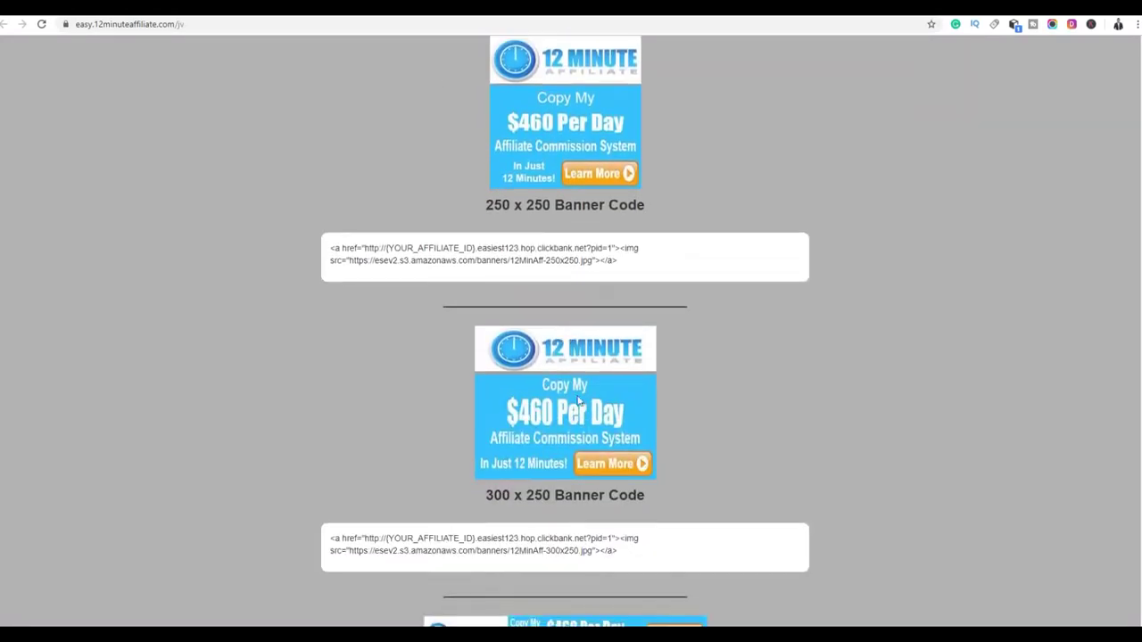
pyautogui.rightClick(533, 290)
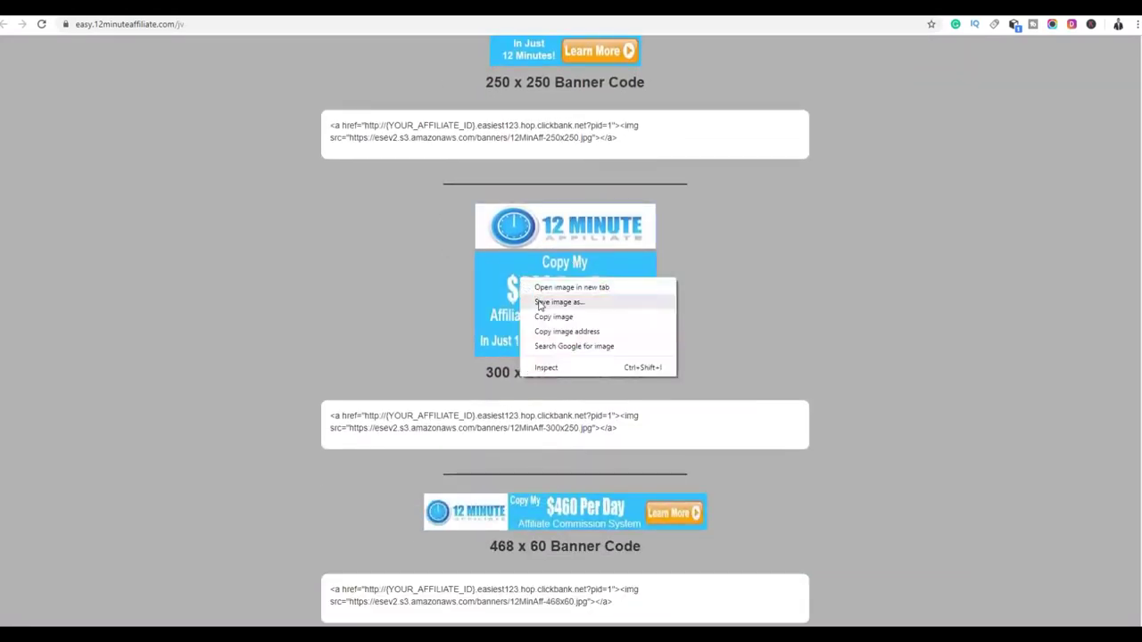
pyautogui.click(462, 297)
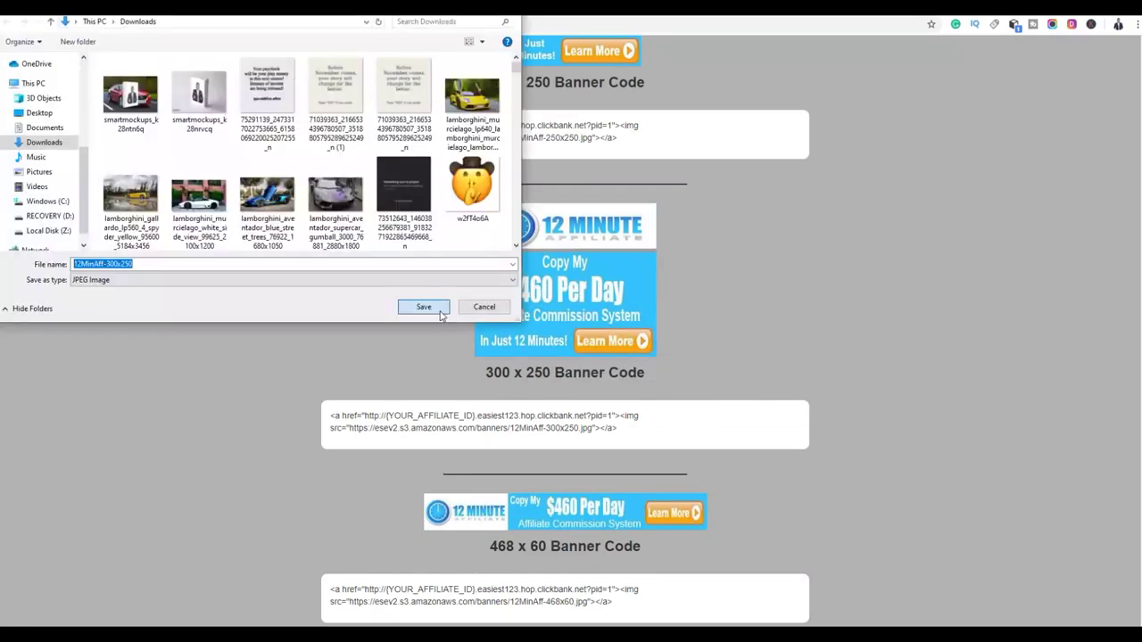
pyautogui.click(439, 311)
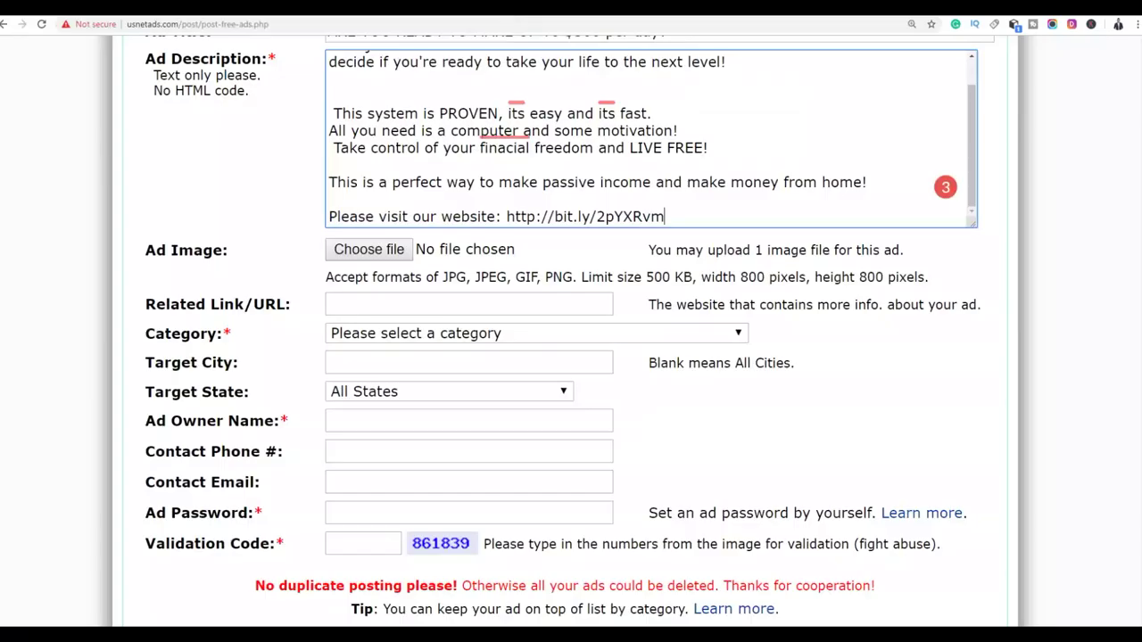
pyautogui.click(370, 252)
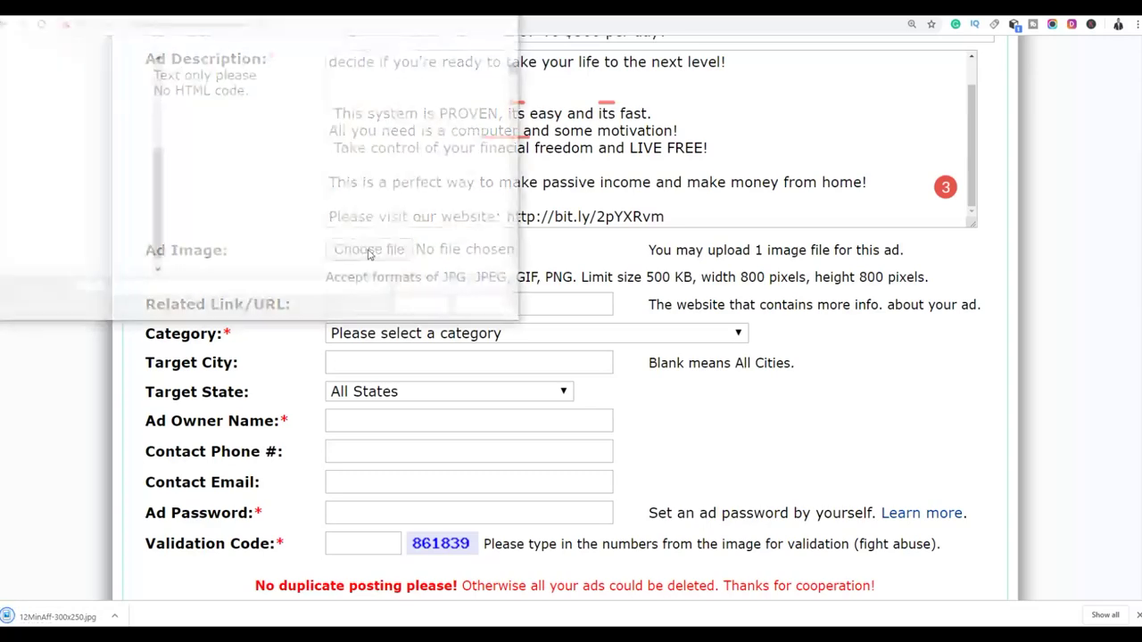
pyautogui.click(225, 105)
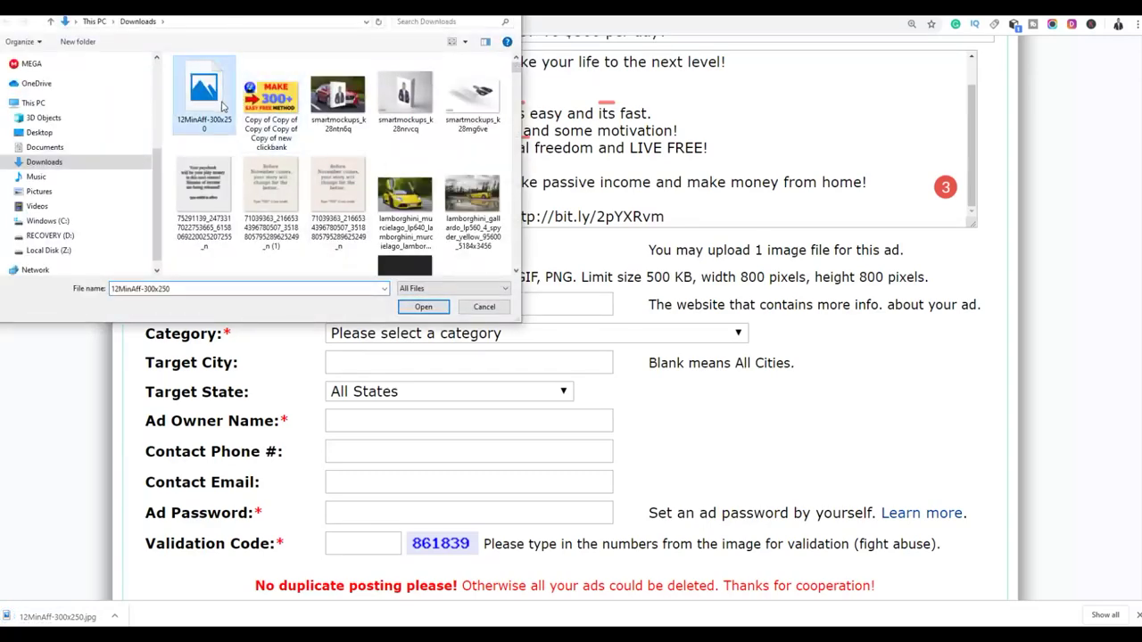
pyautogui.click(422, 307)
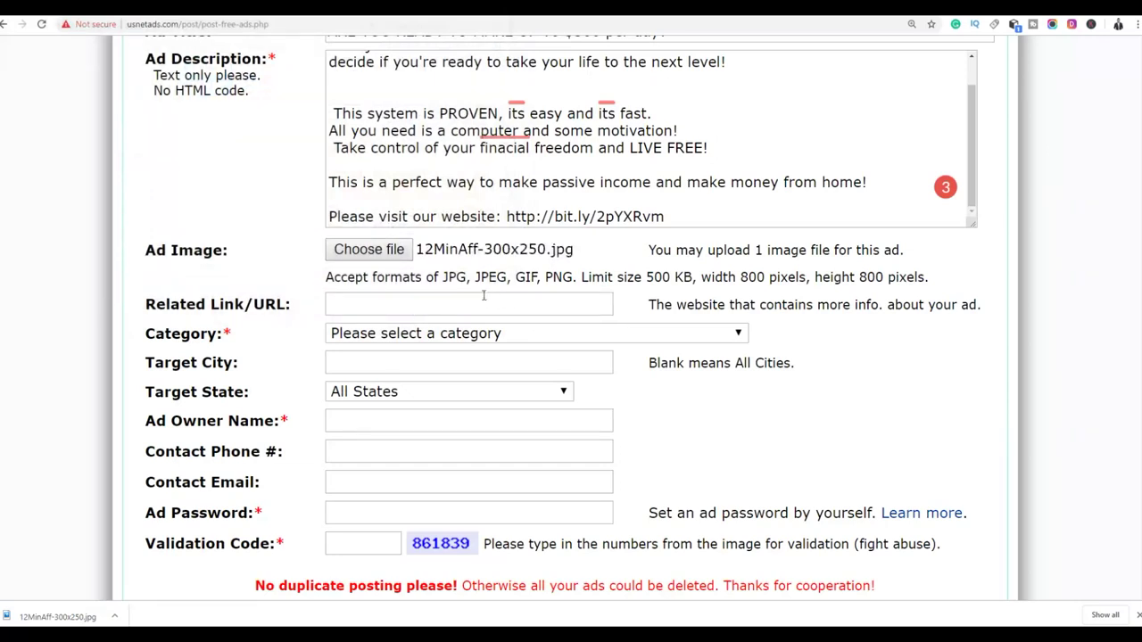
pyautogui.click(442, 303)
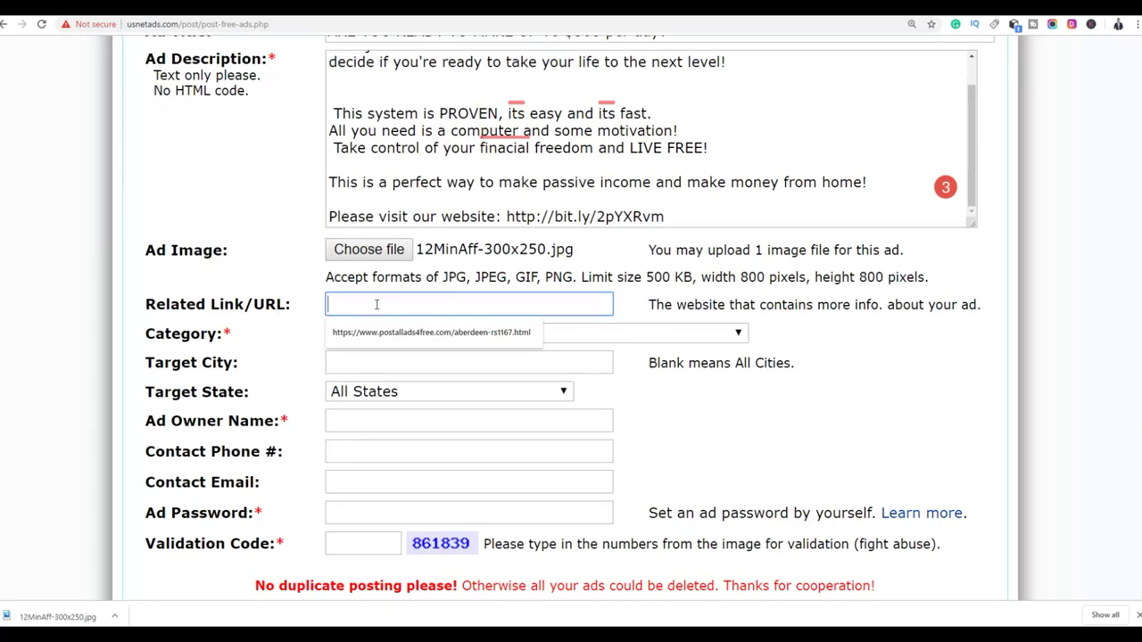
pyautogui.write('http://bit.ly/2pYXRvm')
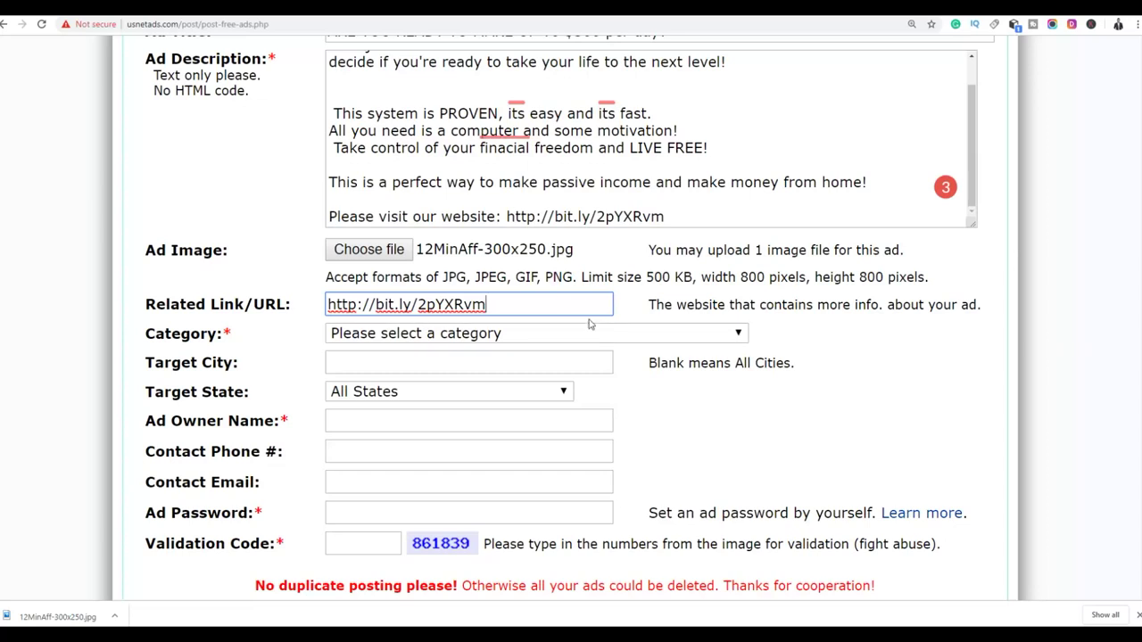
# Choose Business Opportunities - Money Making in the ad's Category dropdown
pyautogui.click(837, 335)
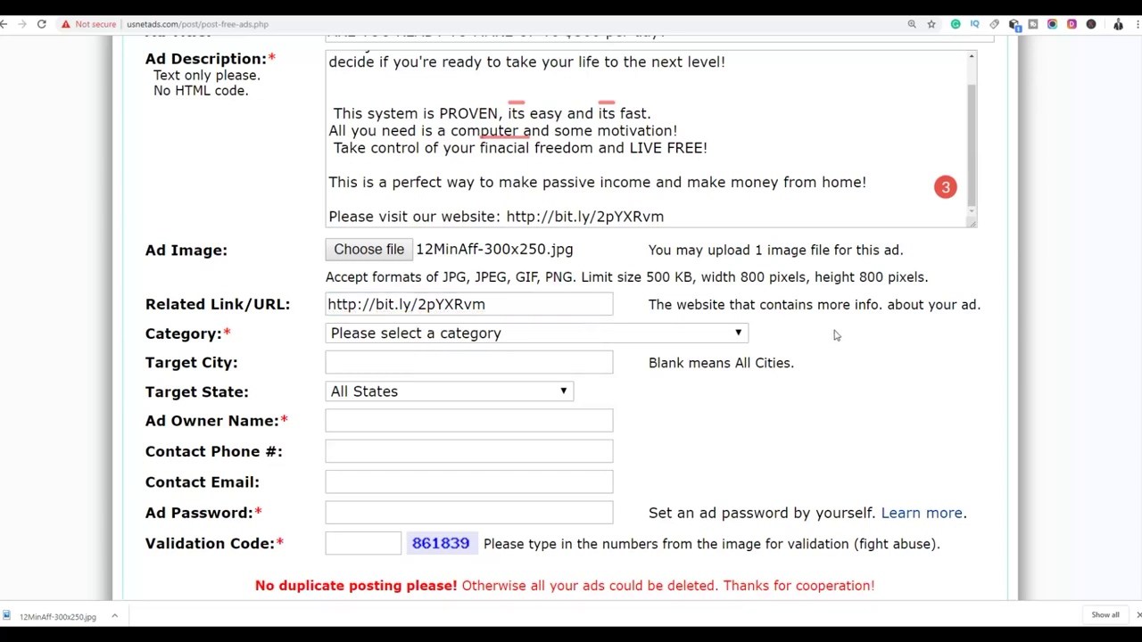
pyautogui.scroll(-1, 836, 335)
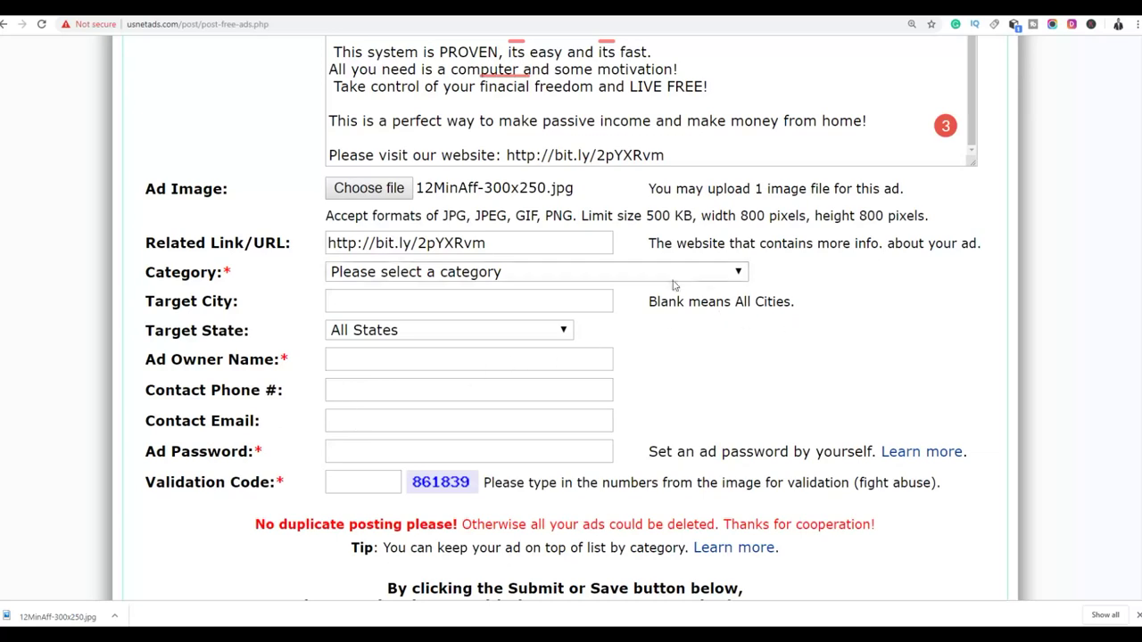
pyautogui.click(482, 275)
pyautogui.scroll(-3, 928, 285)
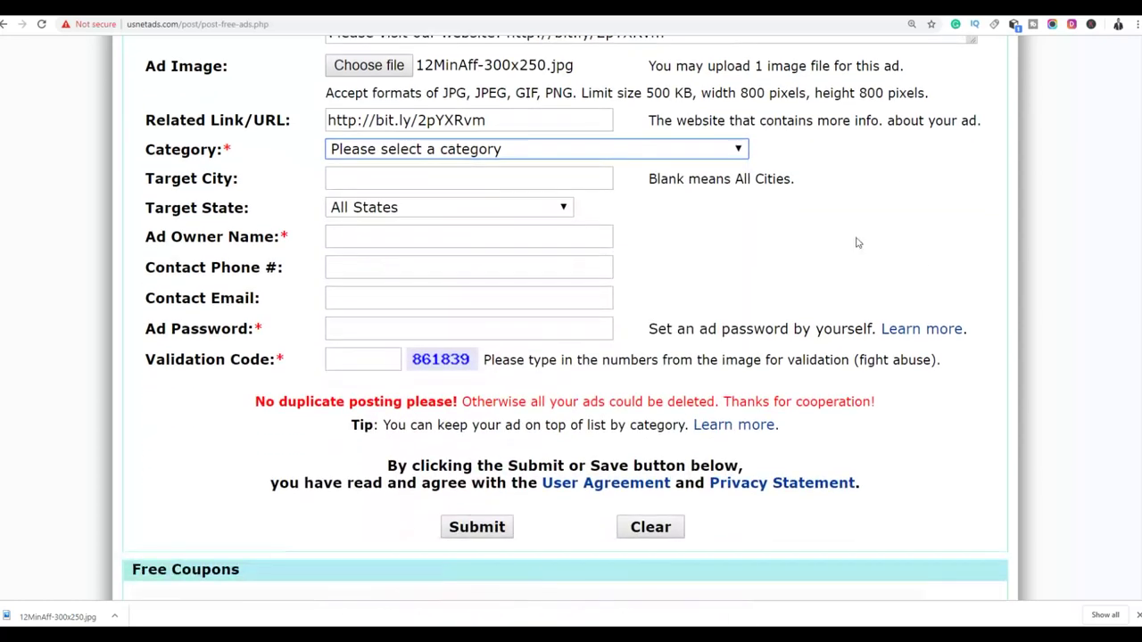
pyautogui.click(520, 153)
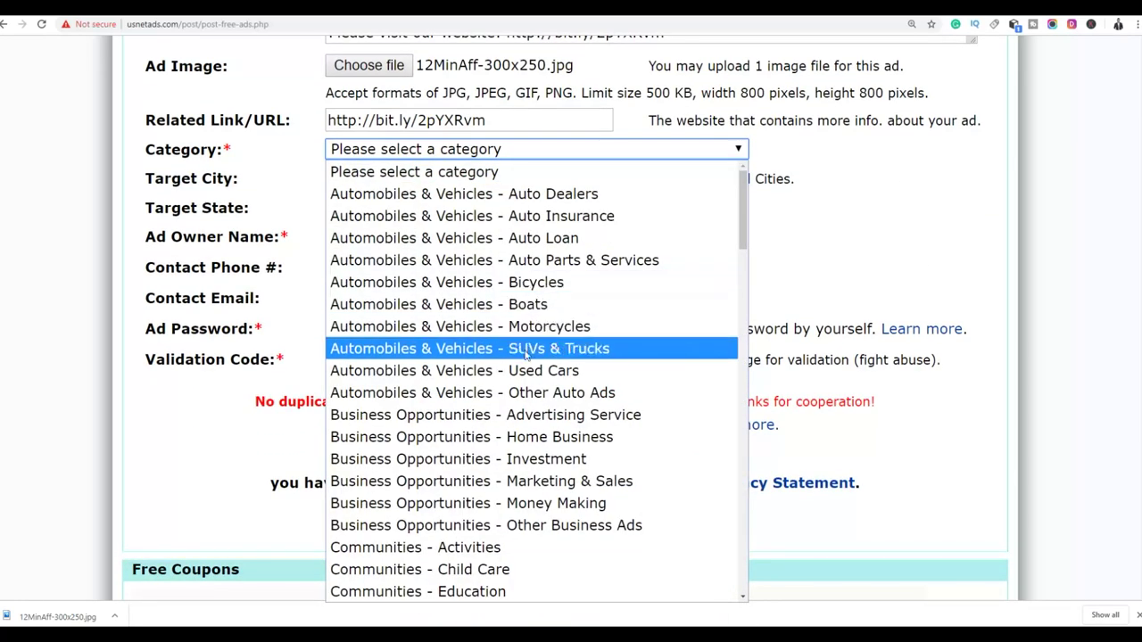
pyautogui.scroll(-5, 522, 357)
pyautogui.scroll(3, 491, 346)
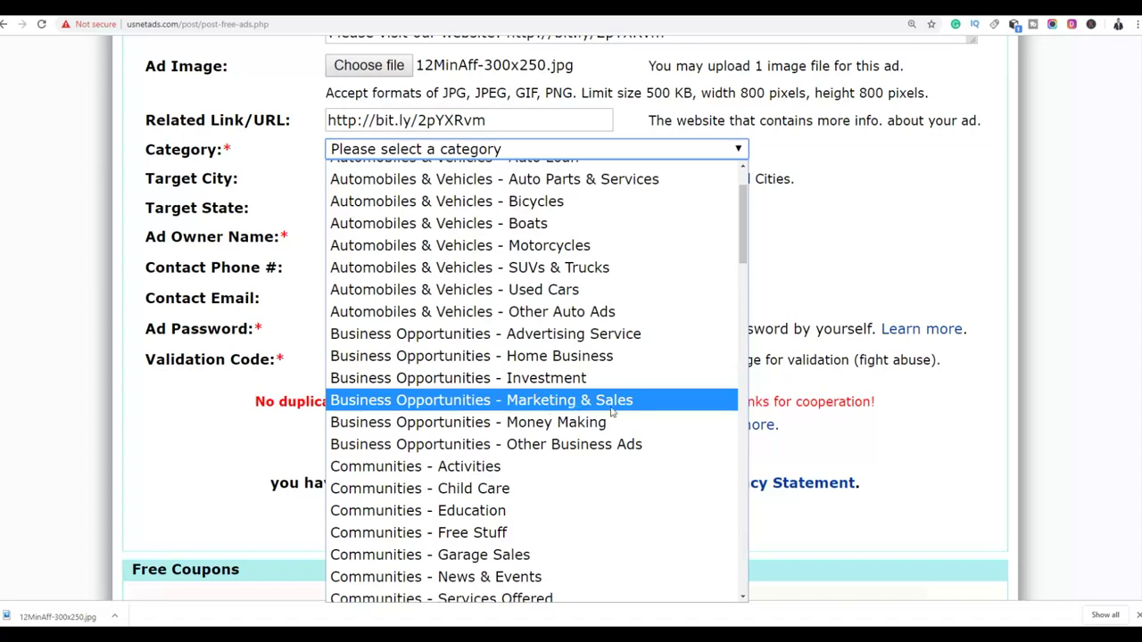
pyautogui.click(535, 423)
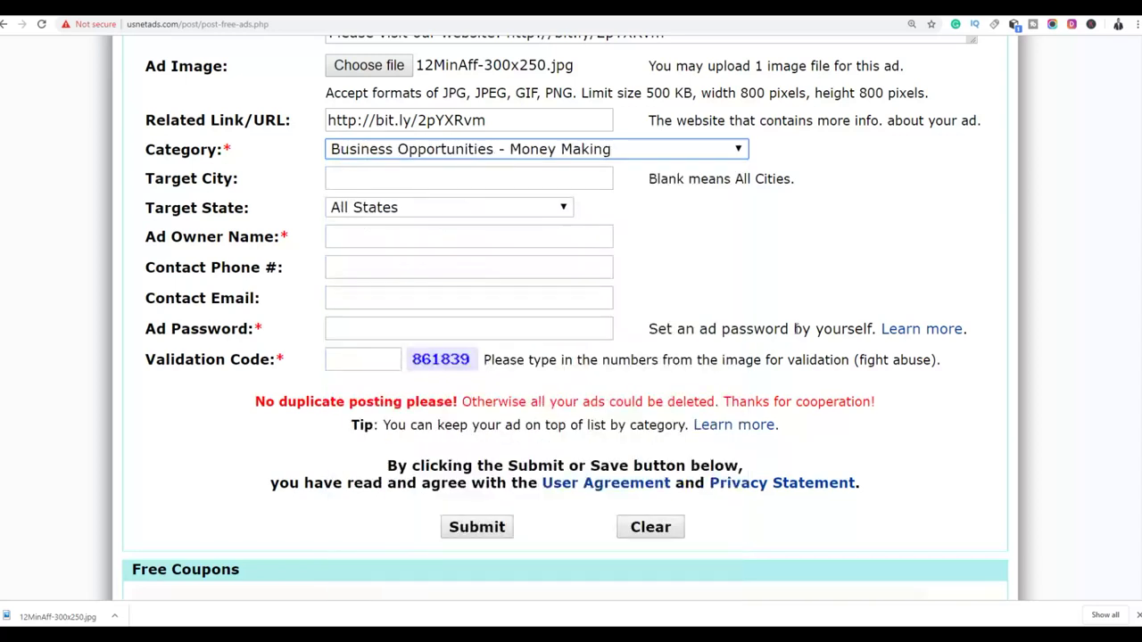
pyautogui.scroll(1, 803, 321)
# Leave the Target State set to All States
pyautogui.click(400, 273)
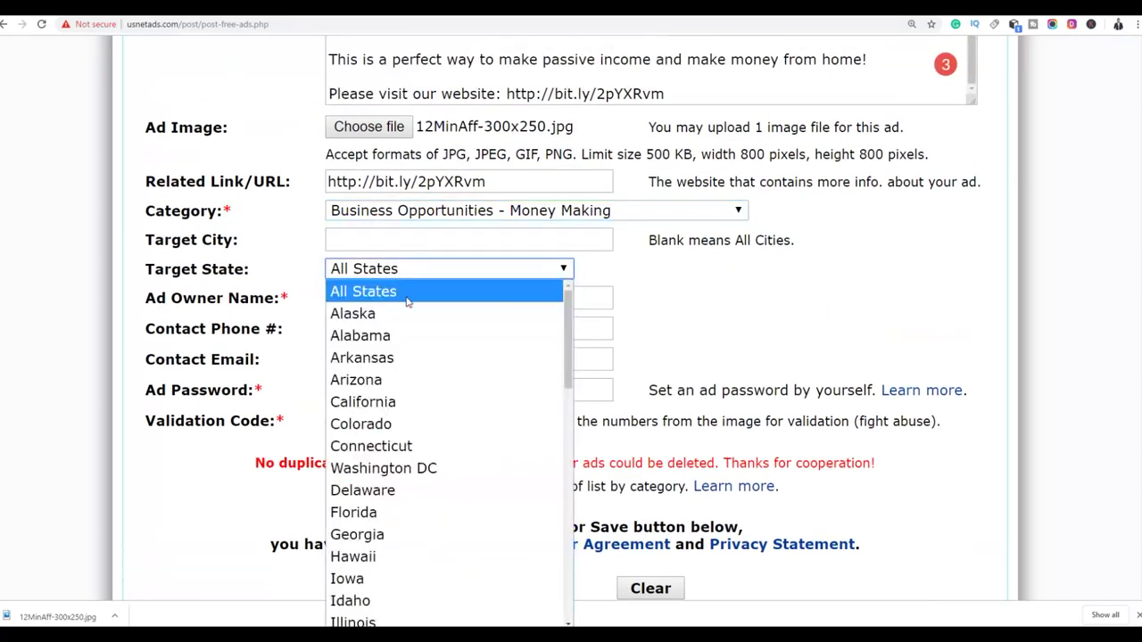
pyautogui.click(413, 299)
pyautogui.click(427, 276)
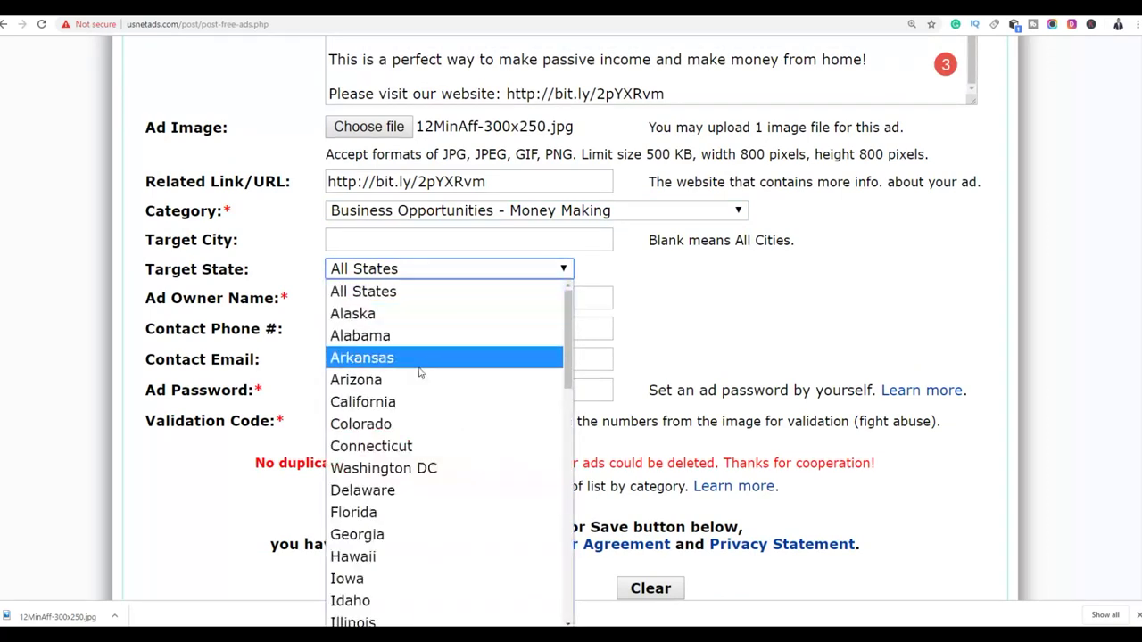
pyautogui.click(433, 271)
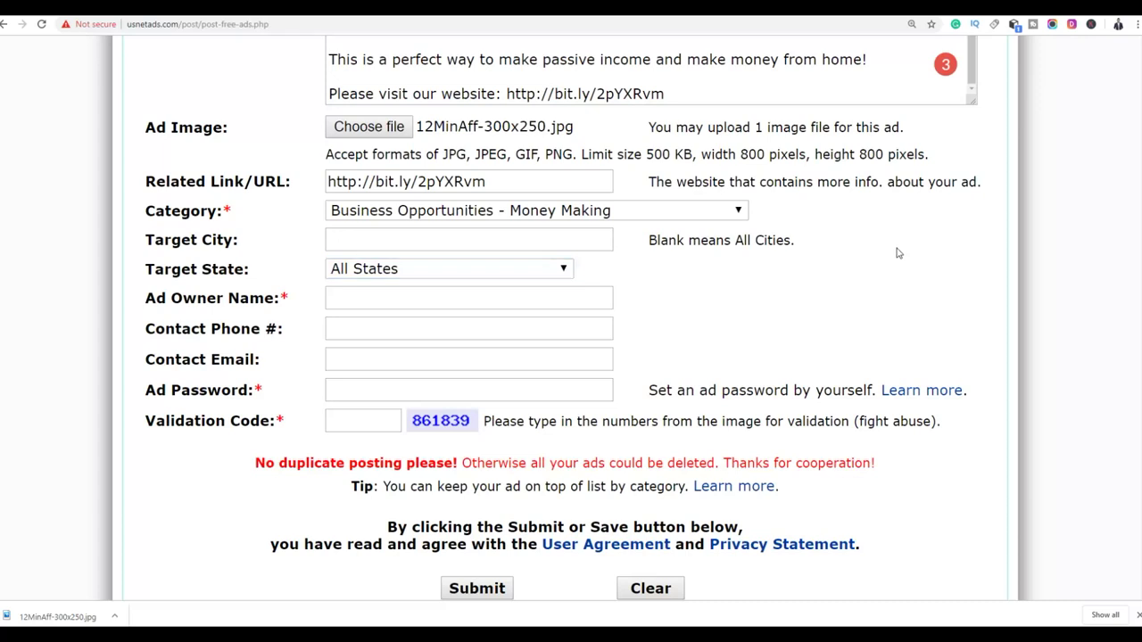
# Enter the displayed validation code in the Validation Code field
pyautogui.scroll(-1, 892, 259)
pyautogui.scroll(-1, 890, 263)
pyautogui.scroll(1, 364, 229)
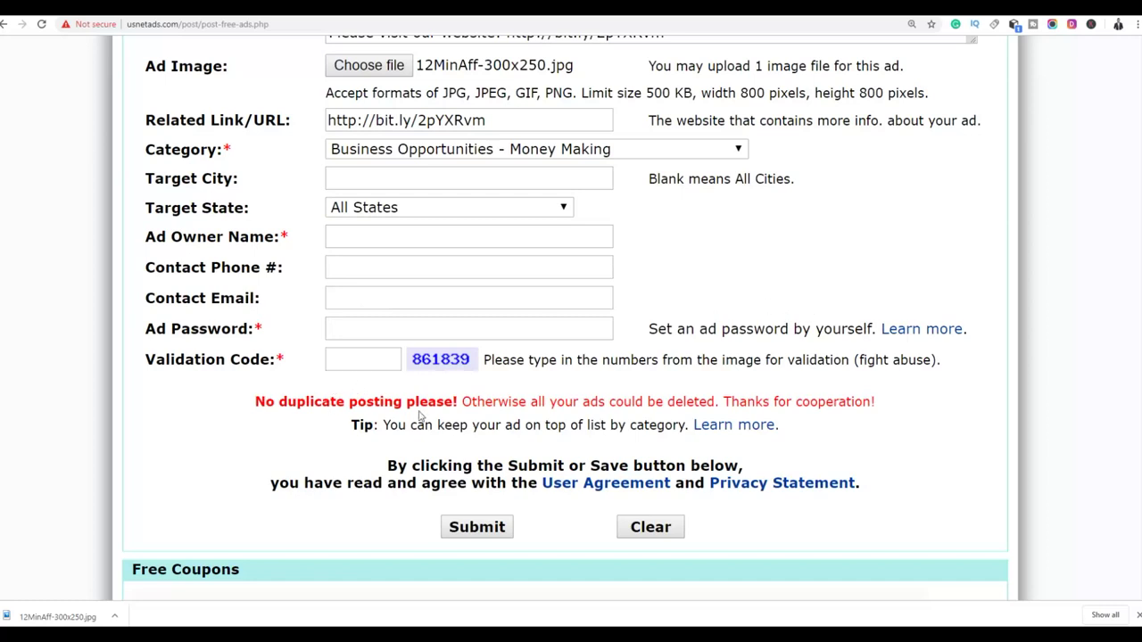
pyautogui.scroll(-2, 361, 295)
pyautogui.click(352, 236)
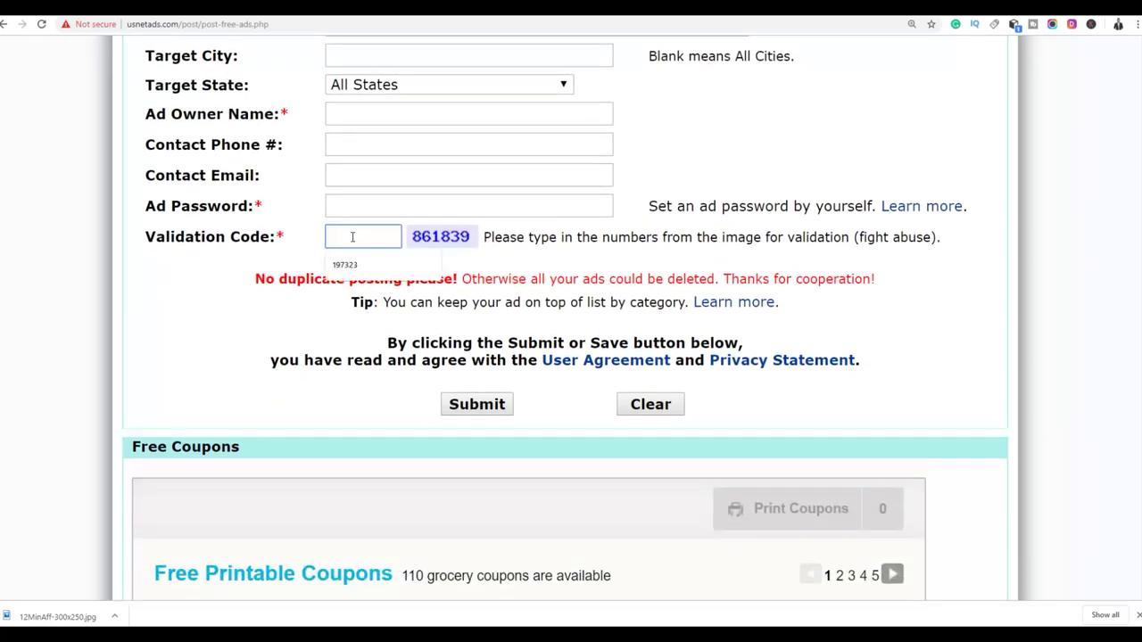
pyautogui.write('8')
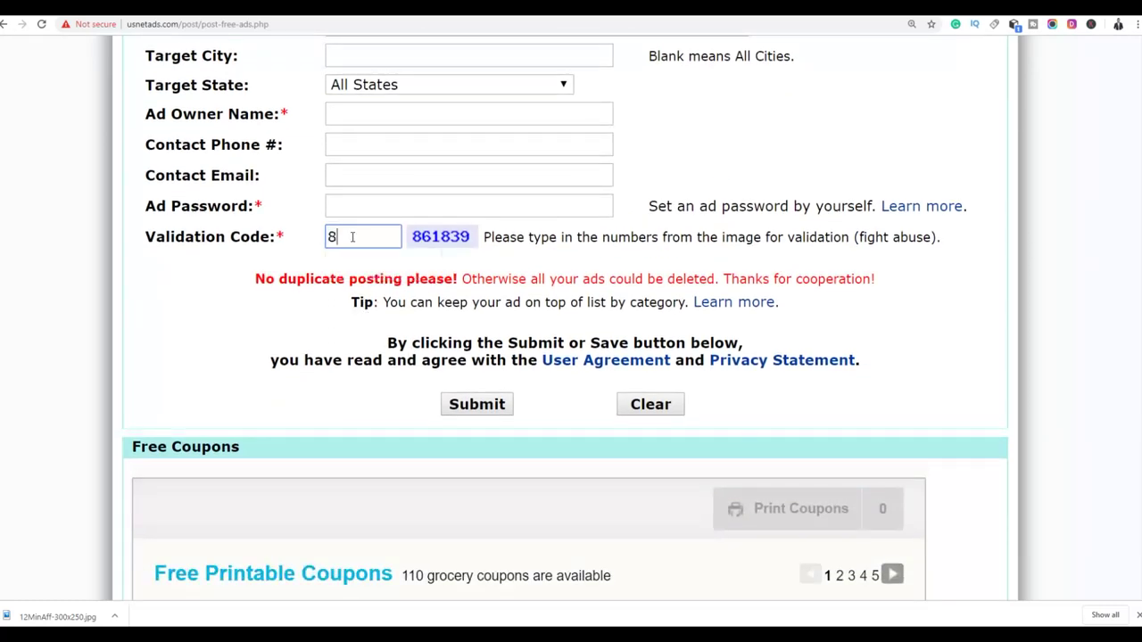
pyautogui.write('61839')
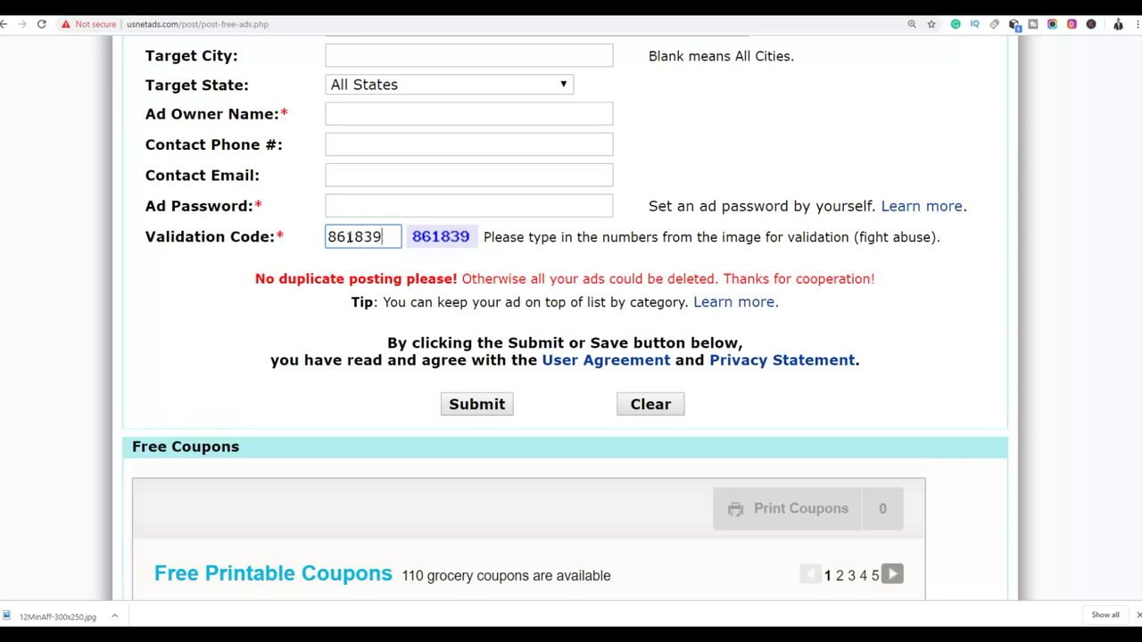
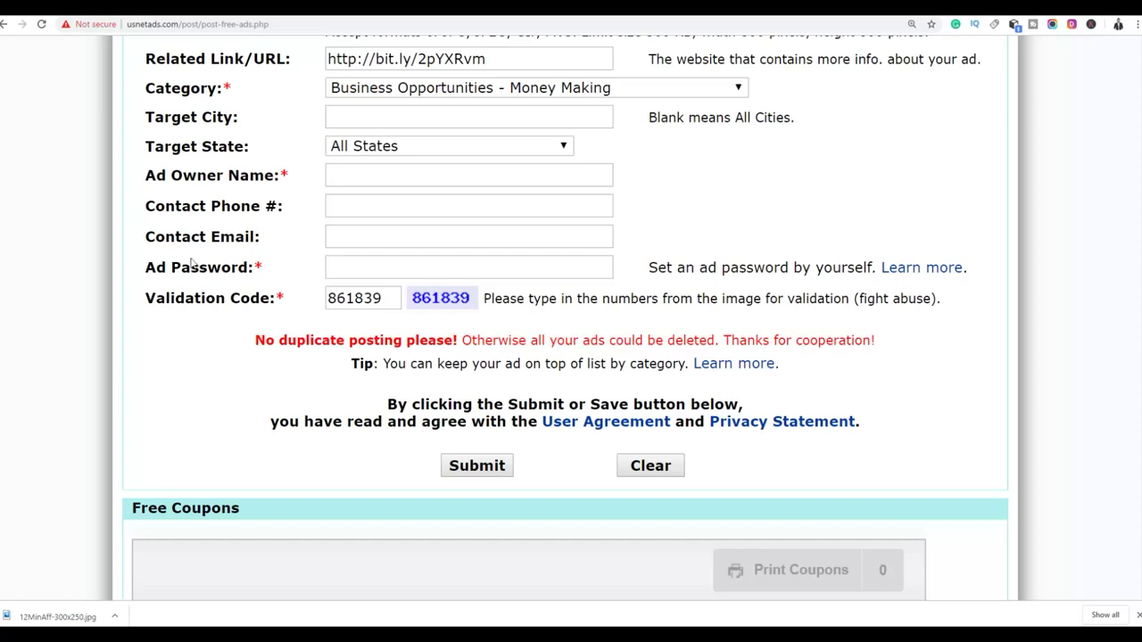
# Enter a password for the ad in the Ad Password field
pyautogui.moveTo(140, 269); pyautogui.dragTo(230, 272)
pyautogui.click(234, 269)
pyautogui.scroll(3, 339, 286)
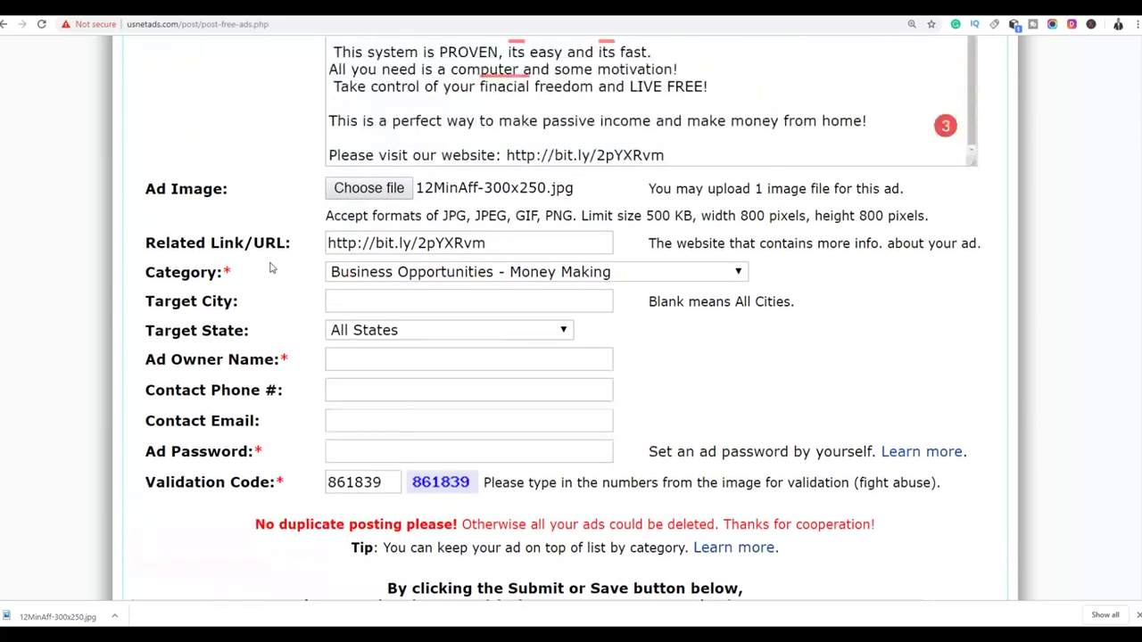
pyautogui.scroll(-2, 411, 308)
pyautogui.scroll(-2, 417, 310)
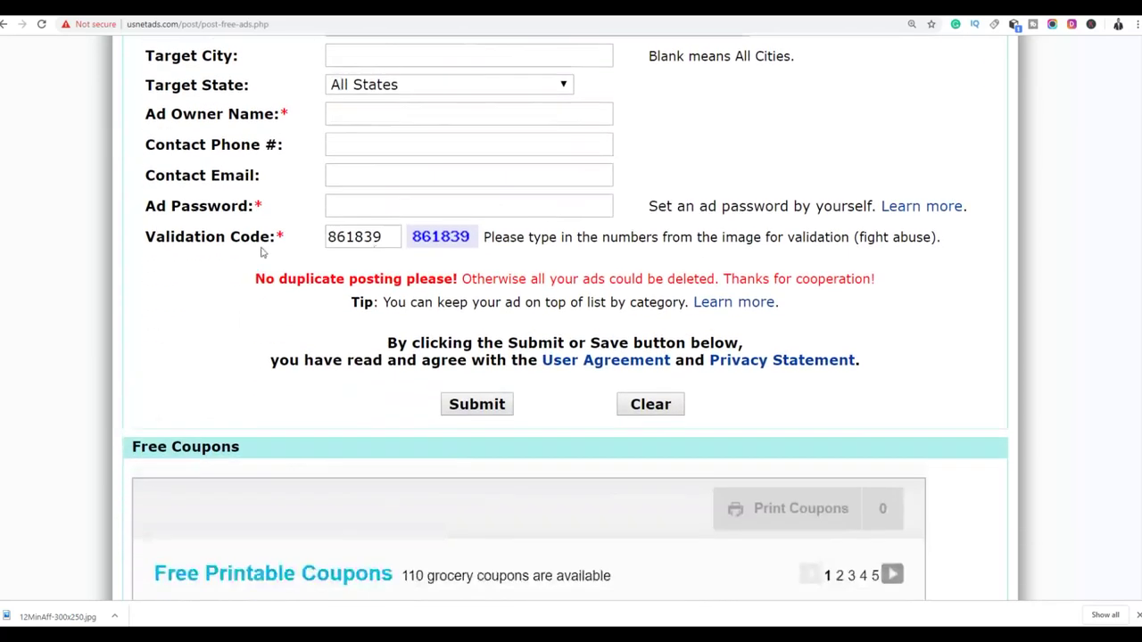
pyautogui.click(342, 204)
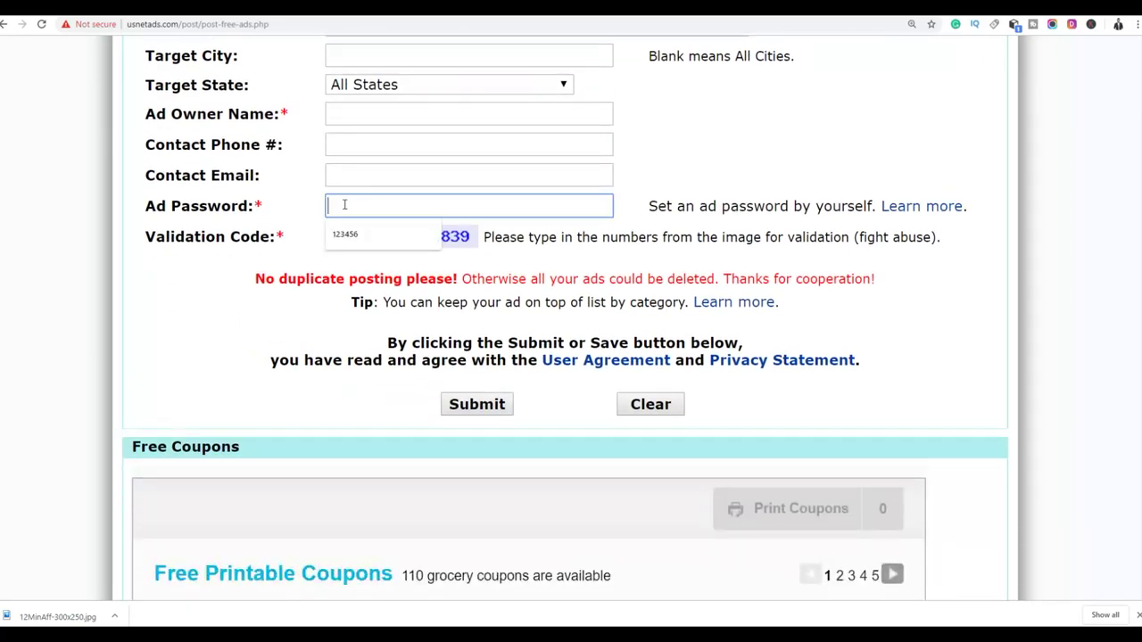
# Review the completed form and duplicate-posting warning, then submit the ad
pyautogui.scroll(-1, 776, 253)
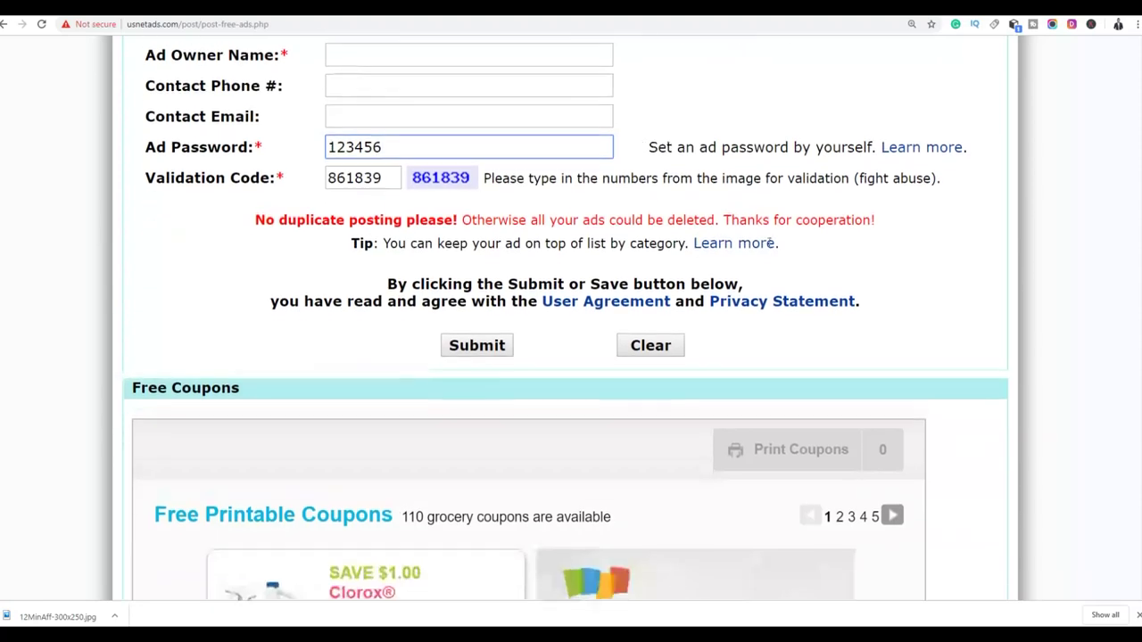
pyautogui.scroll(6, 197, 229)
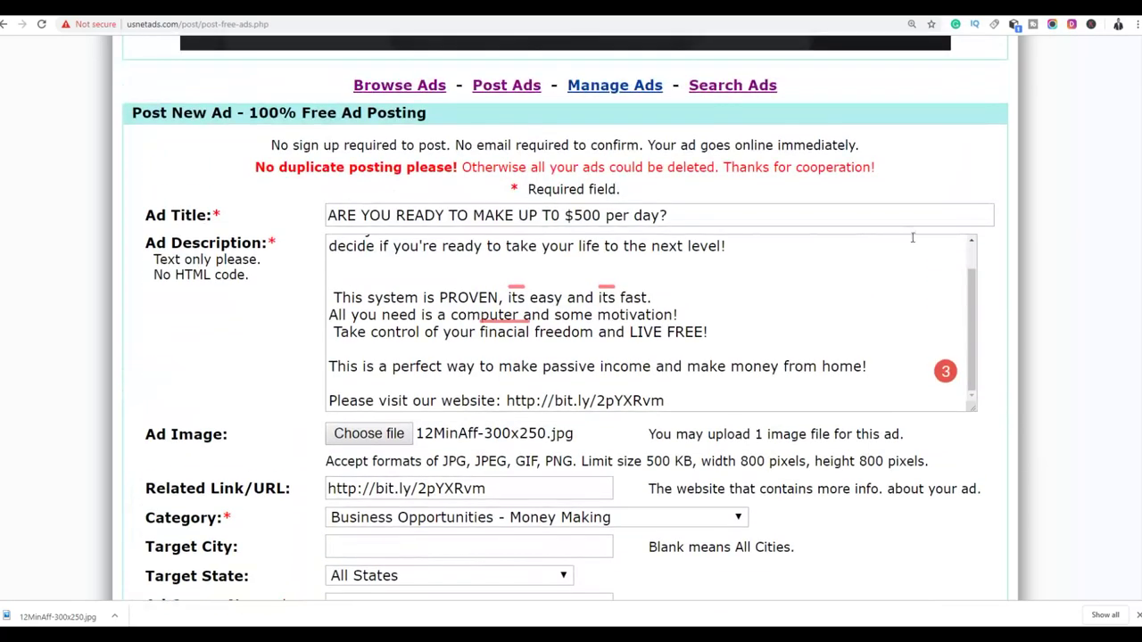
pyautogui.scroll(-4, 851, 265)
pyautogui.scroll(-3, 723, 257)
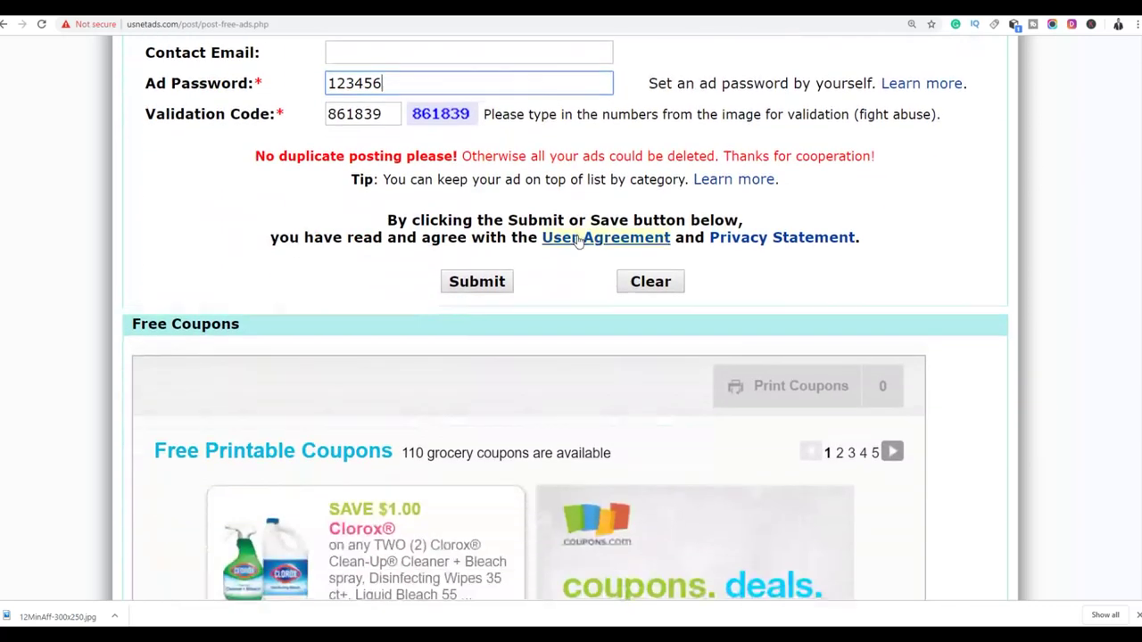
pyautogui.scroll(3, 580, 242)
pyautogui.scroll(-2, 493, 357)
pyautogui.click(465, 236)
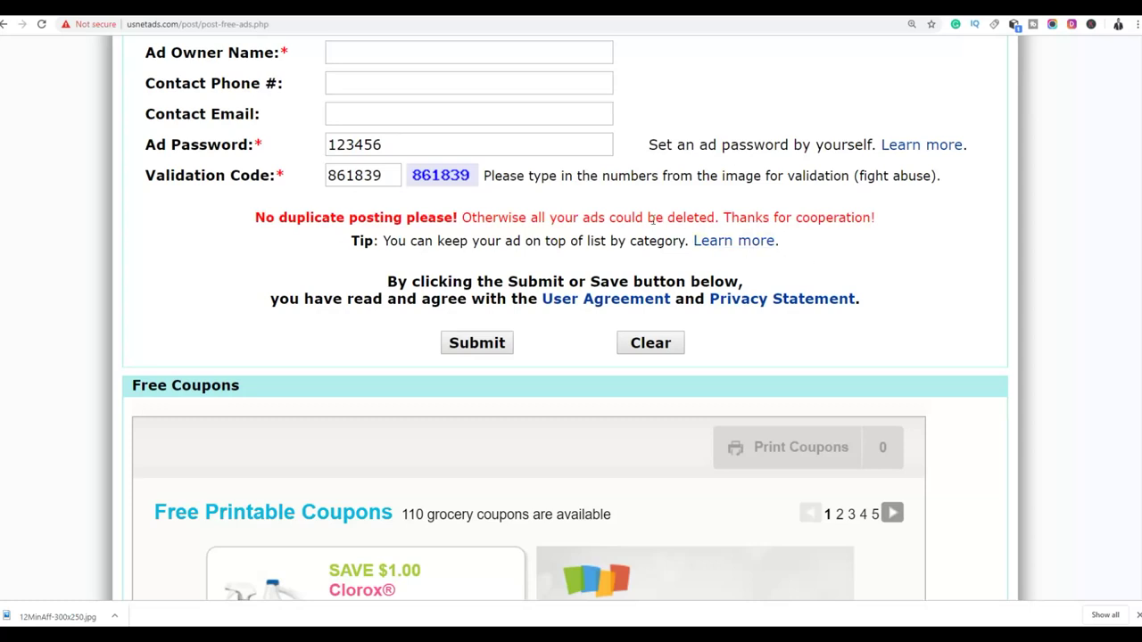
pyautogui.moveTo(556, 216); pyautogui.dragTo(705, 239)
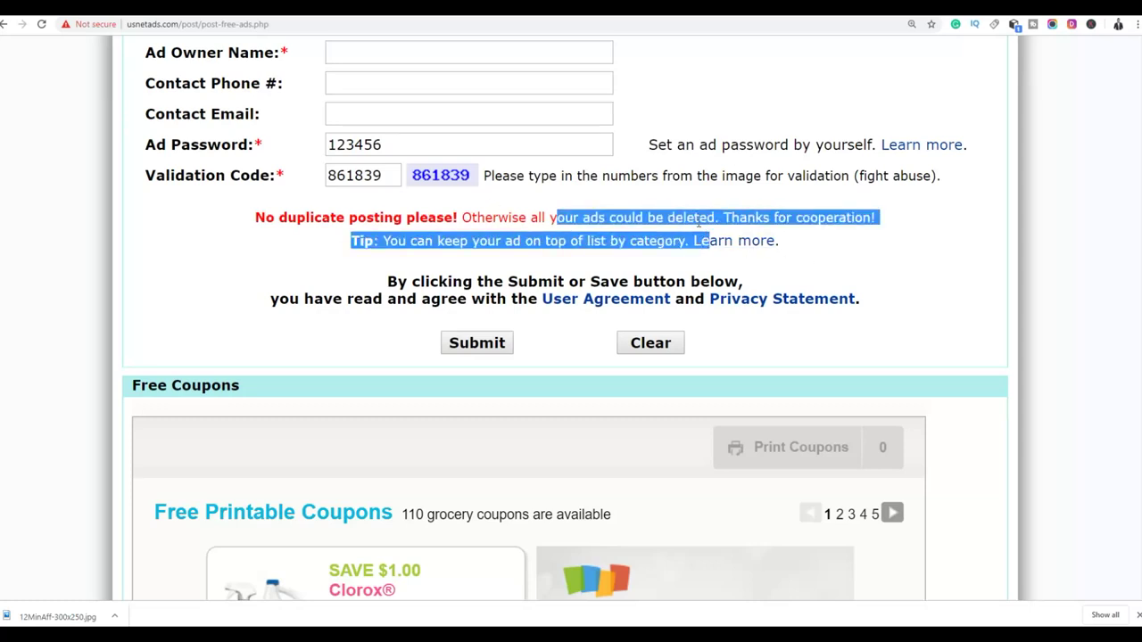
pyautogui.click(695, 221)
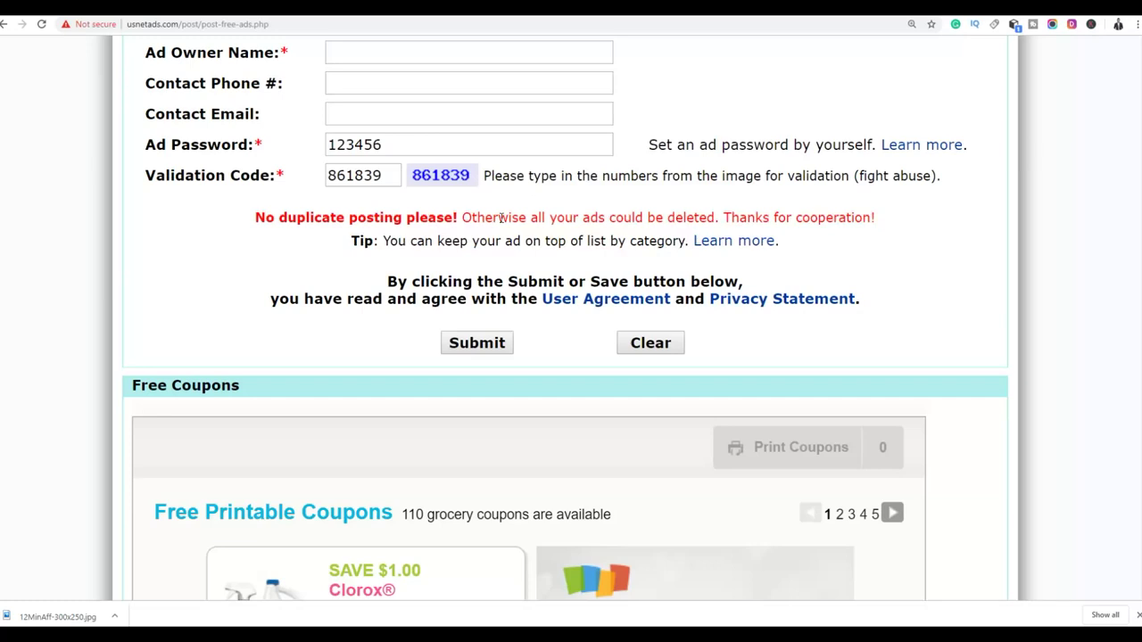
pyautogui.click(488, 343)
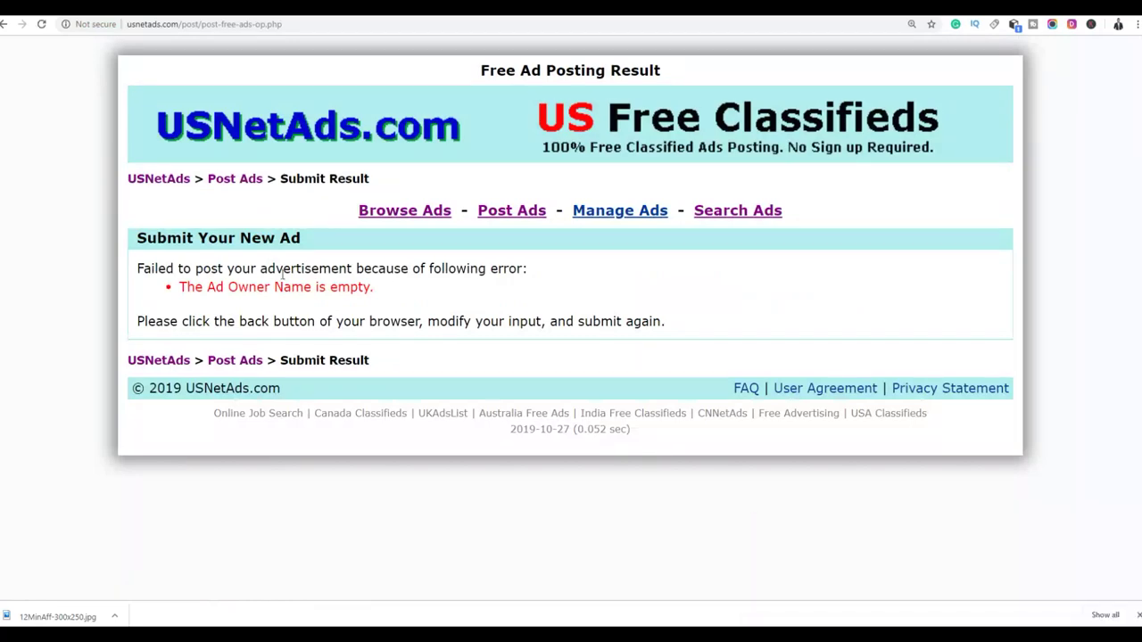
# Note the empty owner name error and return to the ad form
pyautogui.moveTo(259, 287); pyautogui.dragTo(368, 288)
pyautogui.doubleClick(357, 286)
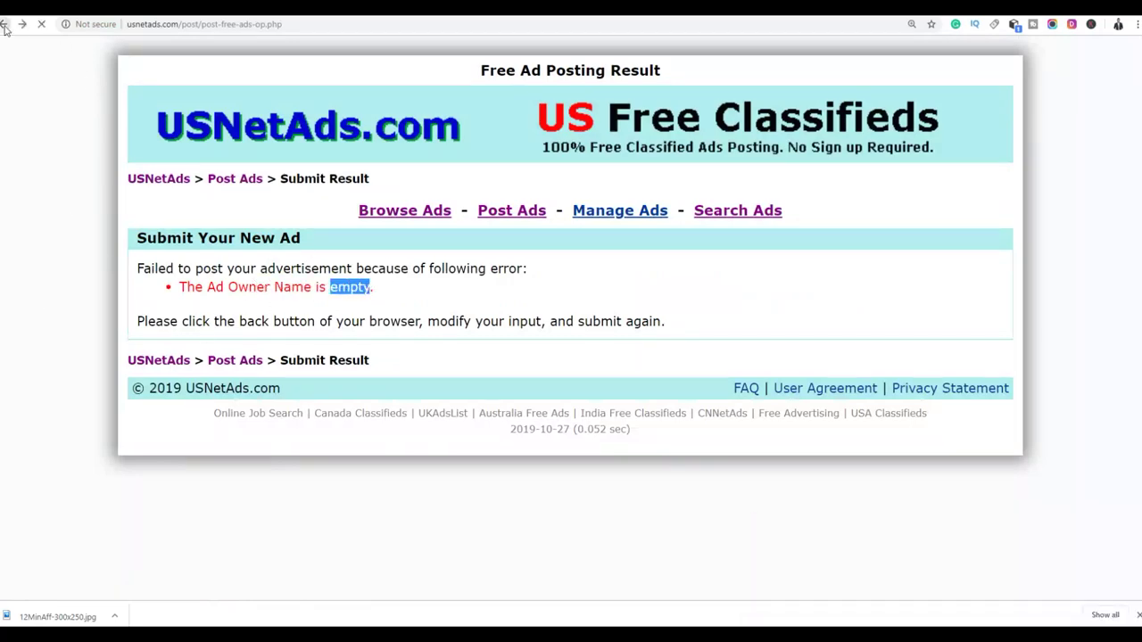
pyautogui.click(4, 24)
pyautogui.scroll(3, 573, 306)
pyautogui.scroll(2, 564, 301)
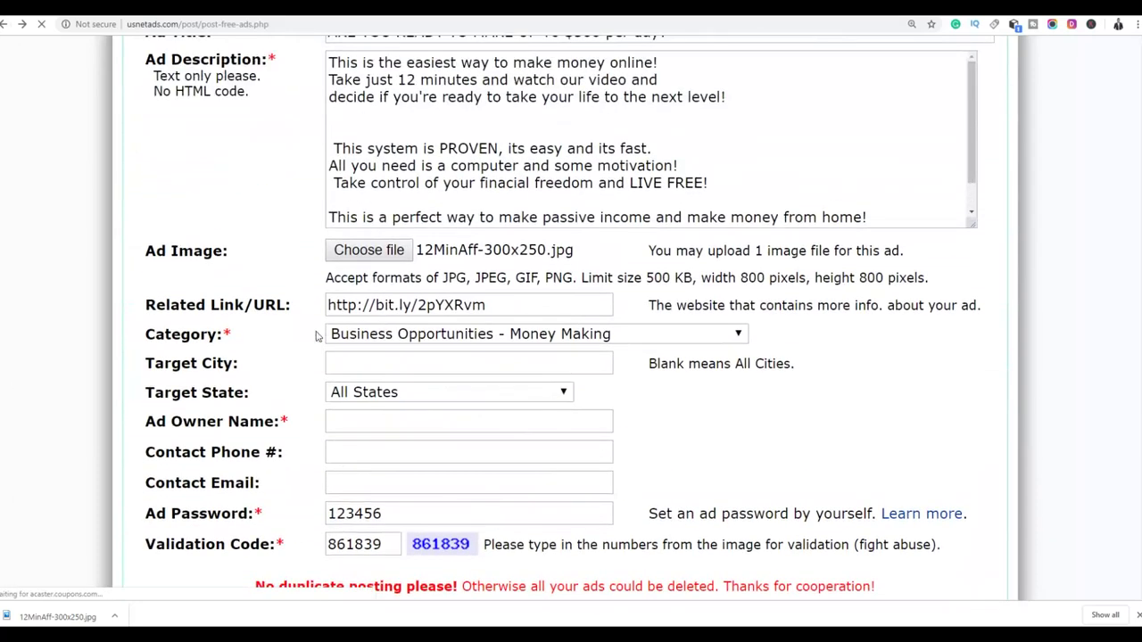
# Fill Ad Owner Name from a saved entry, drop the extra letter, and resubmit
pyautogui.click(349, 424)
pyautogui.click(350, 438)
pyautogui.click(361, 465)
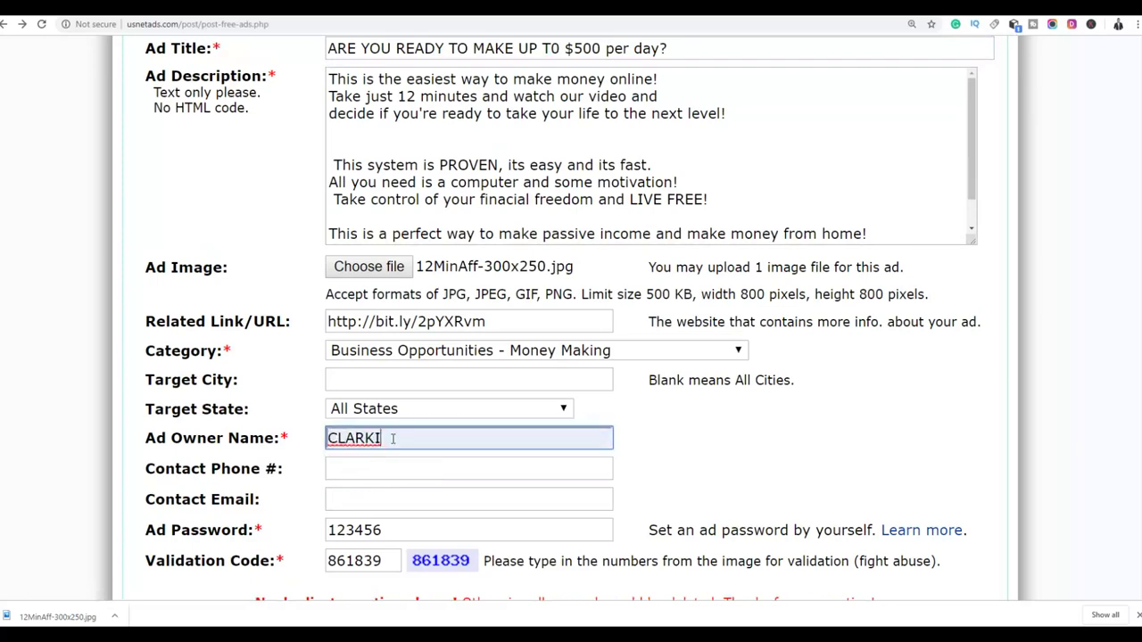
pyautogui.press('BackSpace')
pyautogui.click(700, 426)
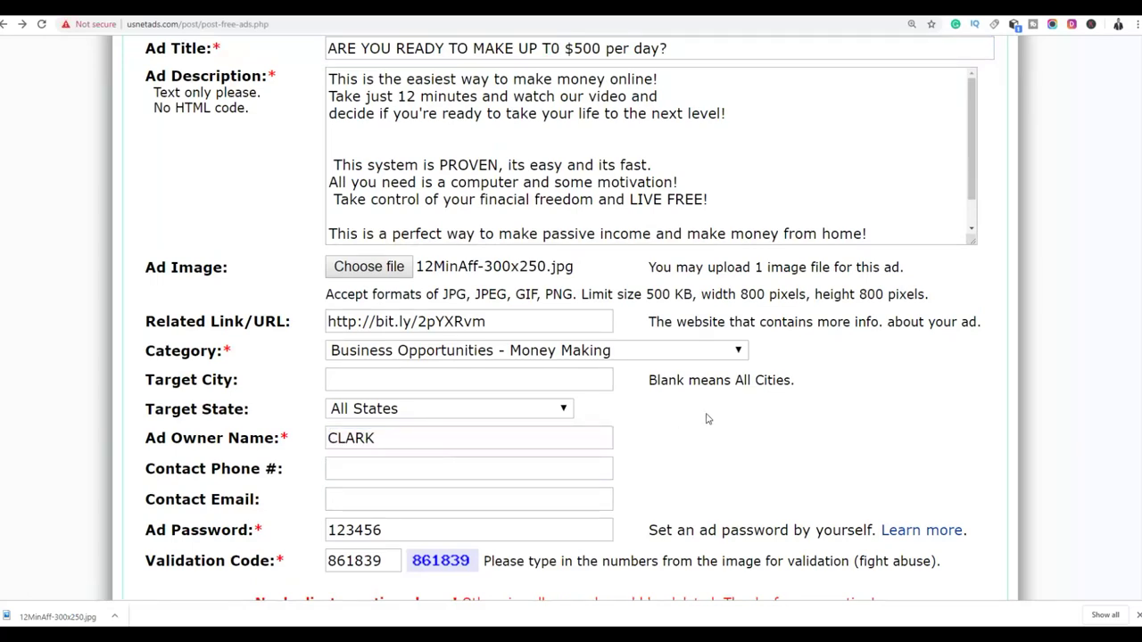
pyautogui.scroll(-3, 700, 426)
pyautogui.click(499, 486)
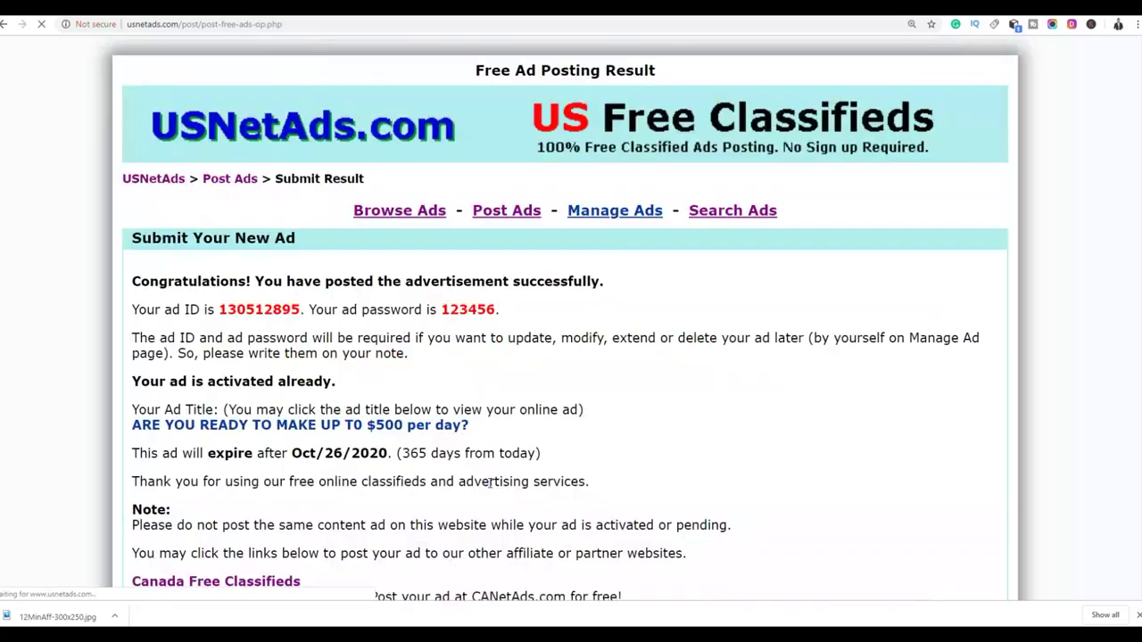
# Review the confirmation's expiry date and its 365-days-from-today note
pyautogui.scroll(-2, 419, 357)
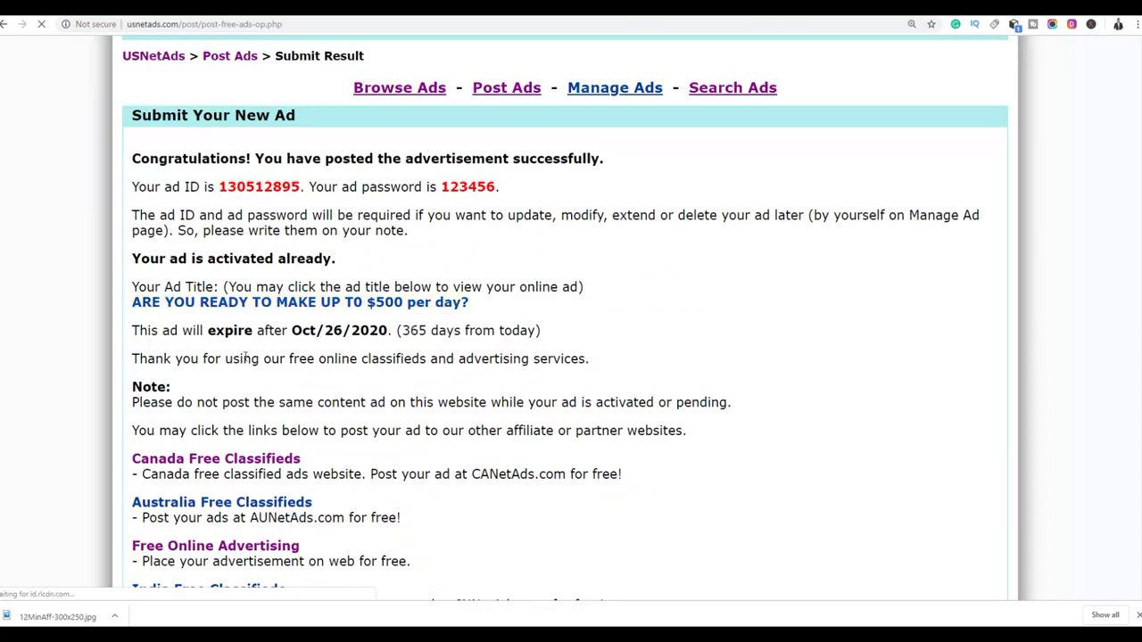
pyautogui.scroll(-1, 300, 412)
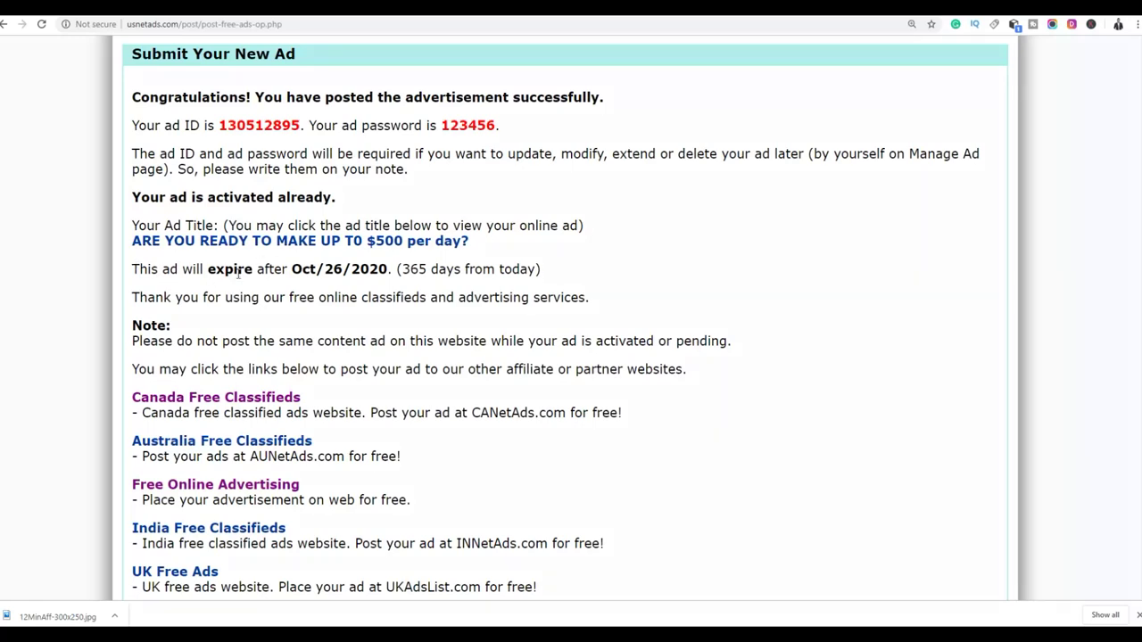
pyautogui.moveTo(239, 274); pyautogui.dragTo(314, 297)
pyautogui.click(318, 283)
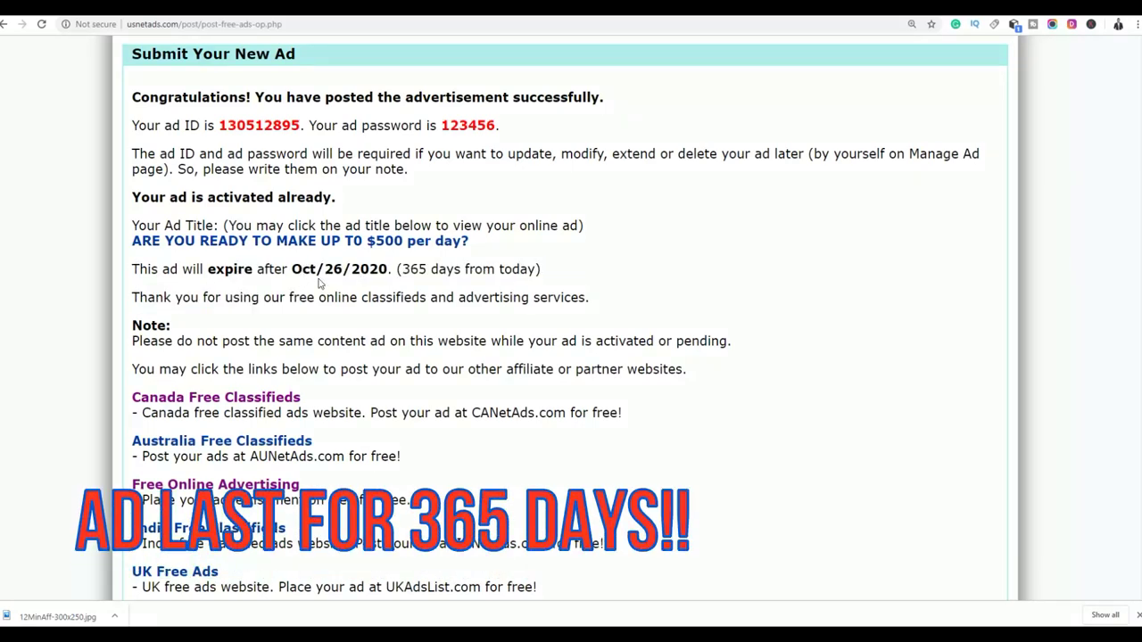
pyautogui.moveTo(417, 270); pyautogui.dragTo(522, 284)
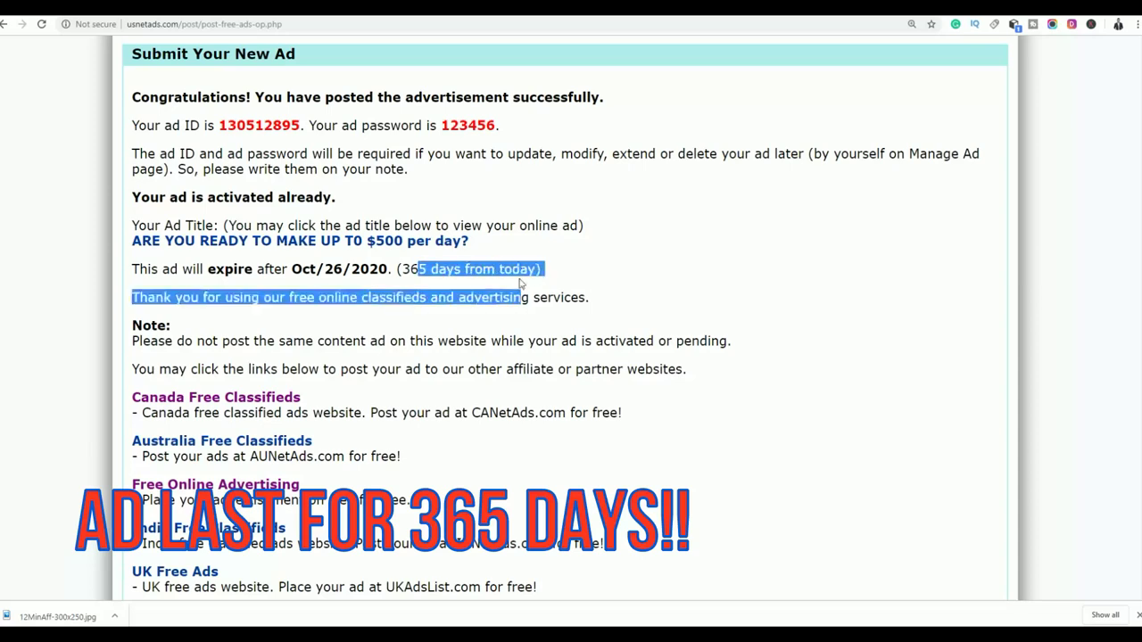
pyautogui.click(517, 270)
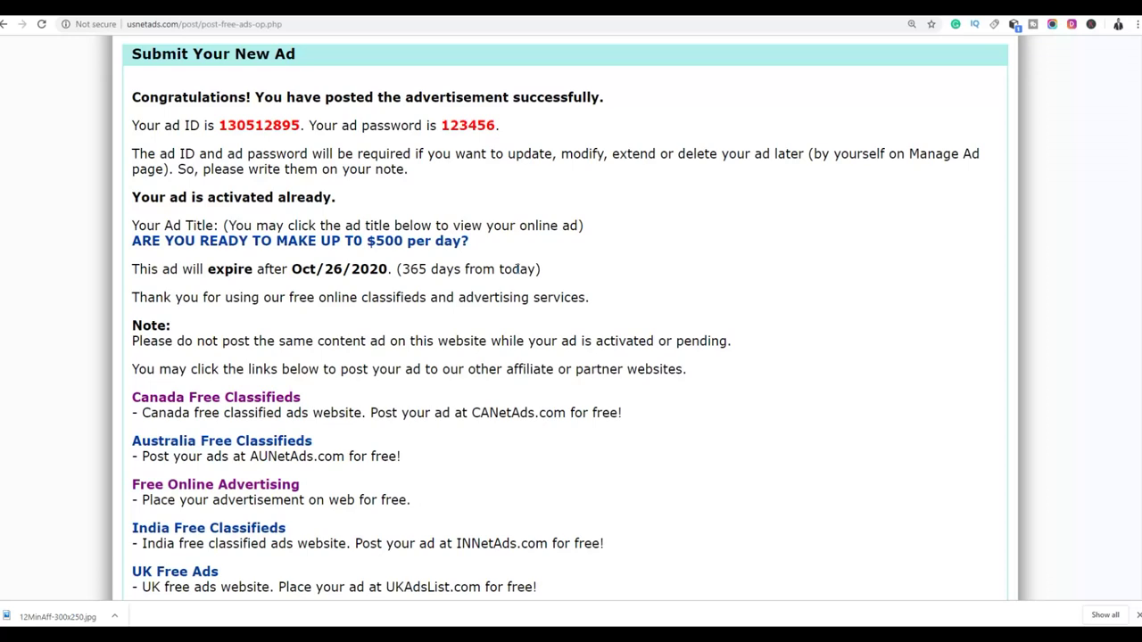
# Open the live ad from its title link 'ARE YOU READY TO MAKE UP T0 $500 per day?'
pyautogui.scroll(-2, 516, 269)
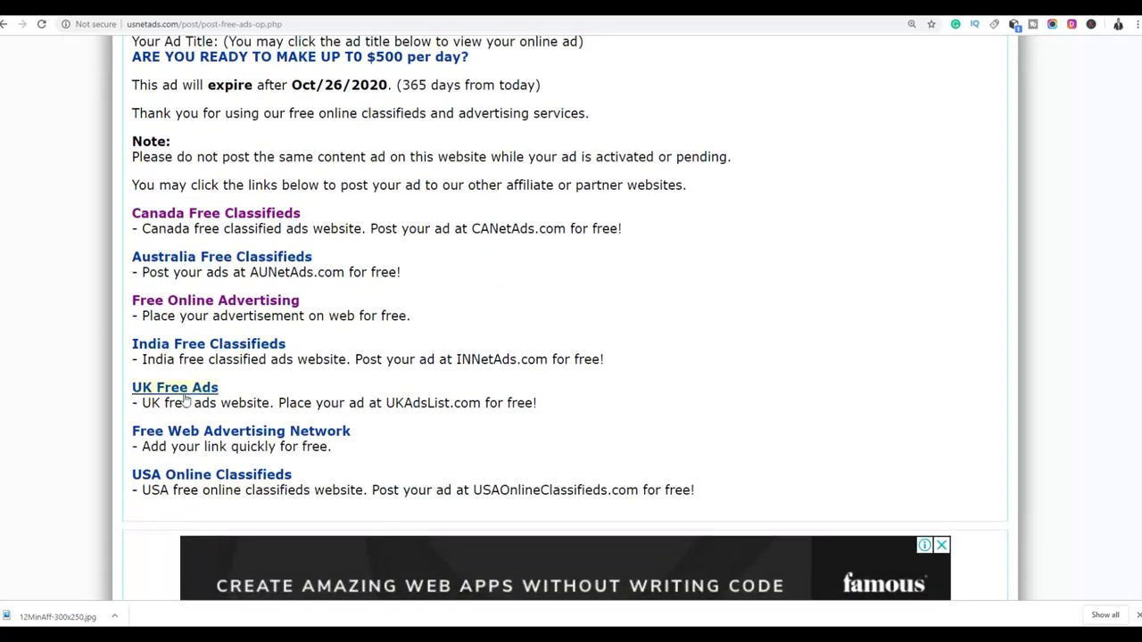
pyautogui.scroll(1, 202, 375)
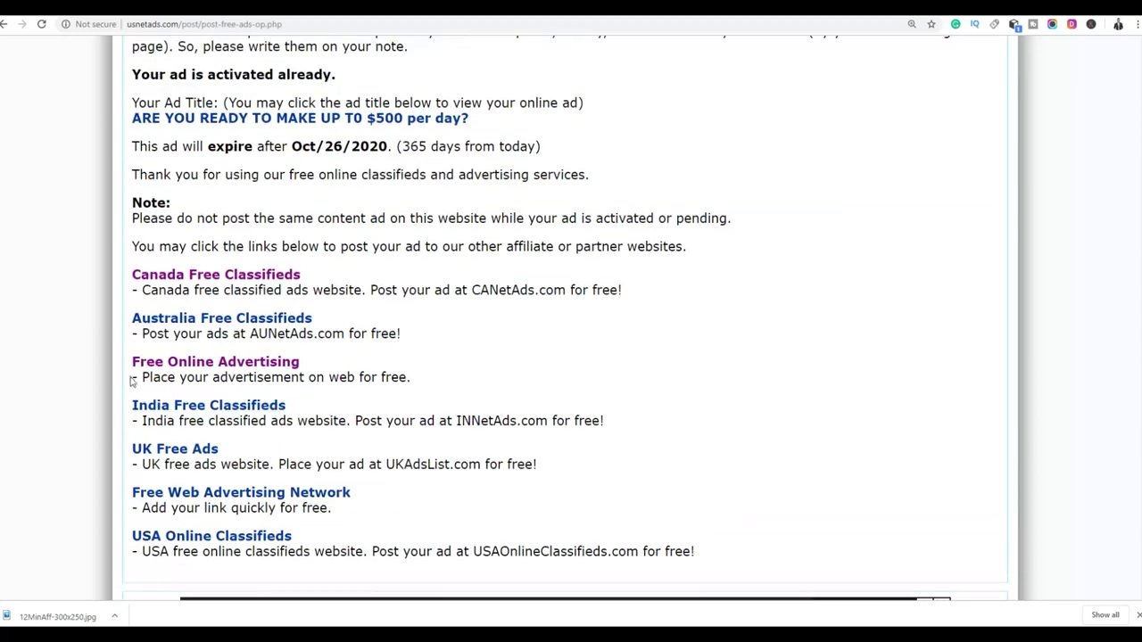
pyautogui.scroll(1, 233, 331)
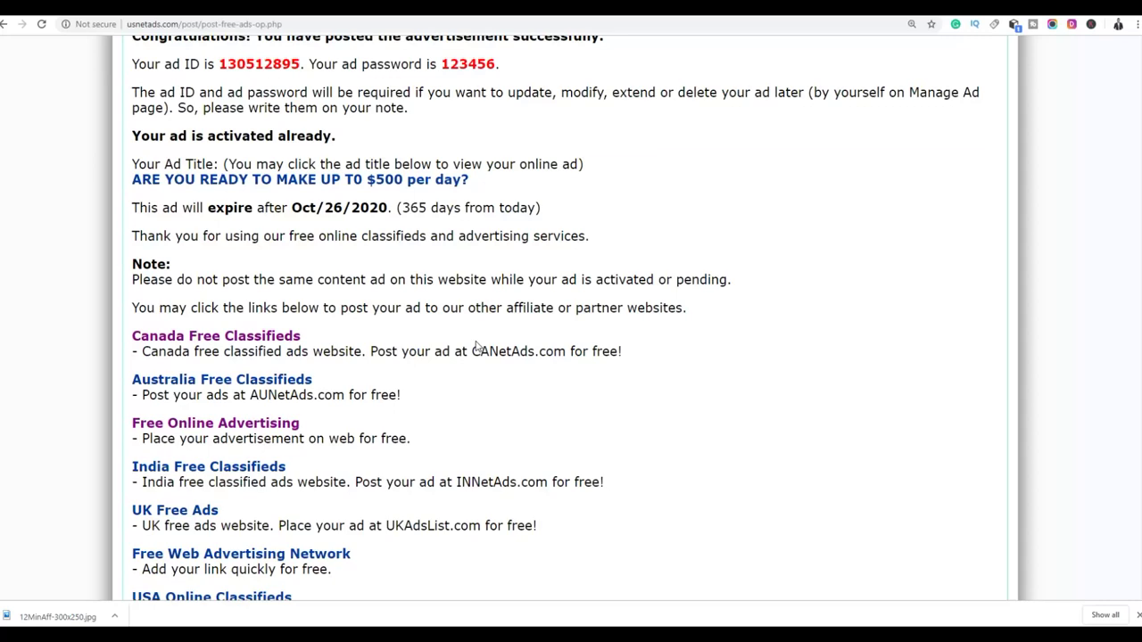
pyautogui.scroll(3, 475, 346)
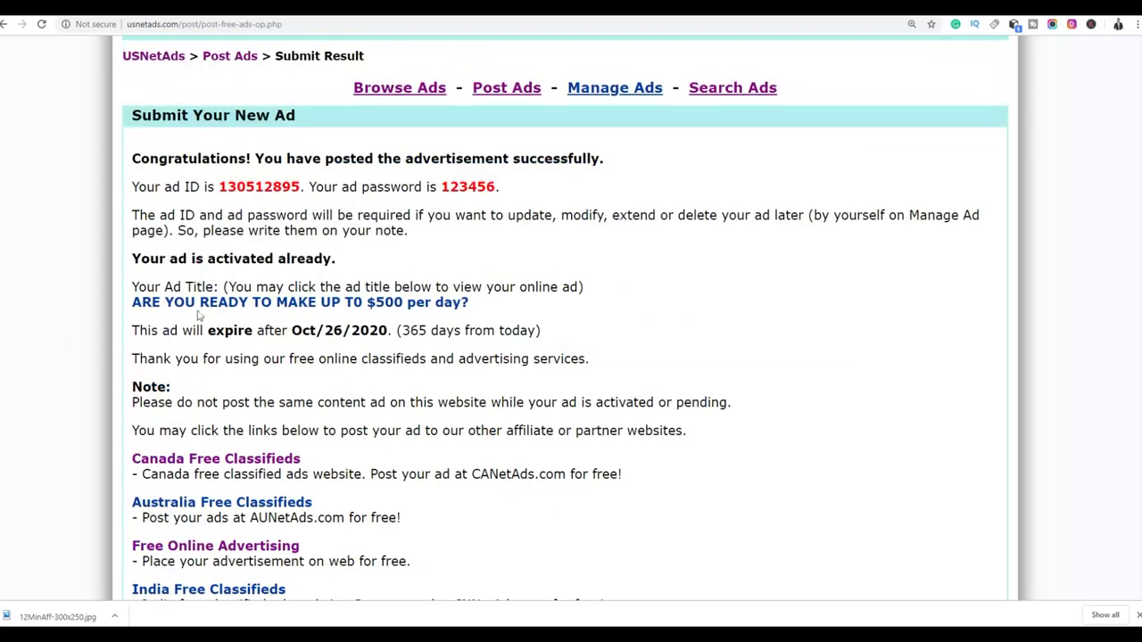
pyautogui.click(252, 303)
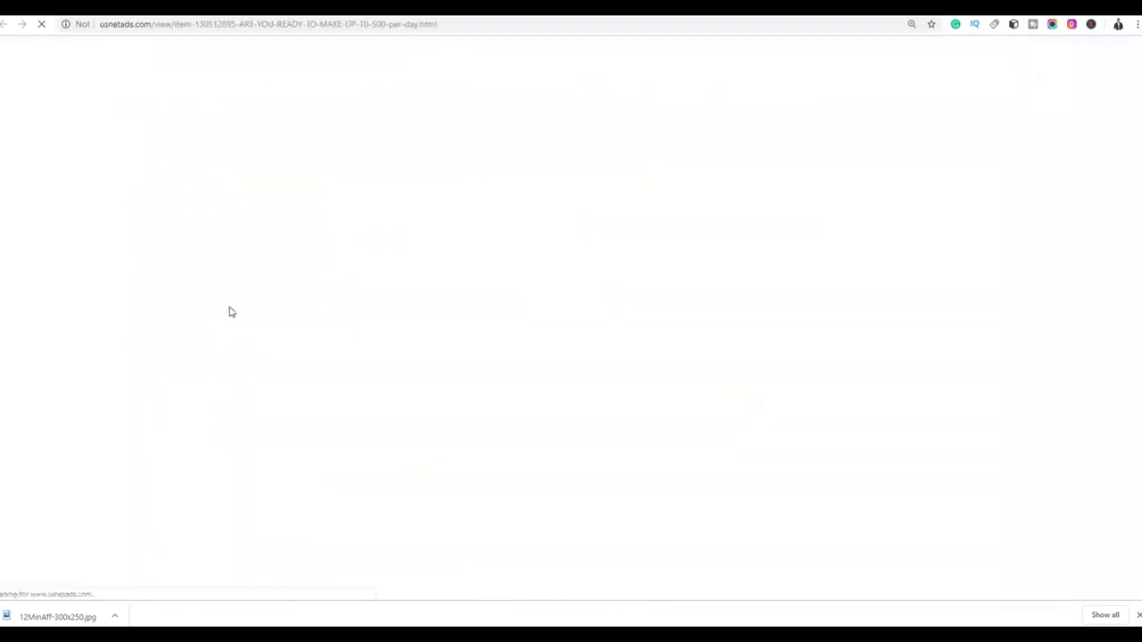
# Scroll through the live ad's text, image and website link
pyautogui.scroll(-2, 862, 260)
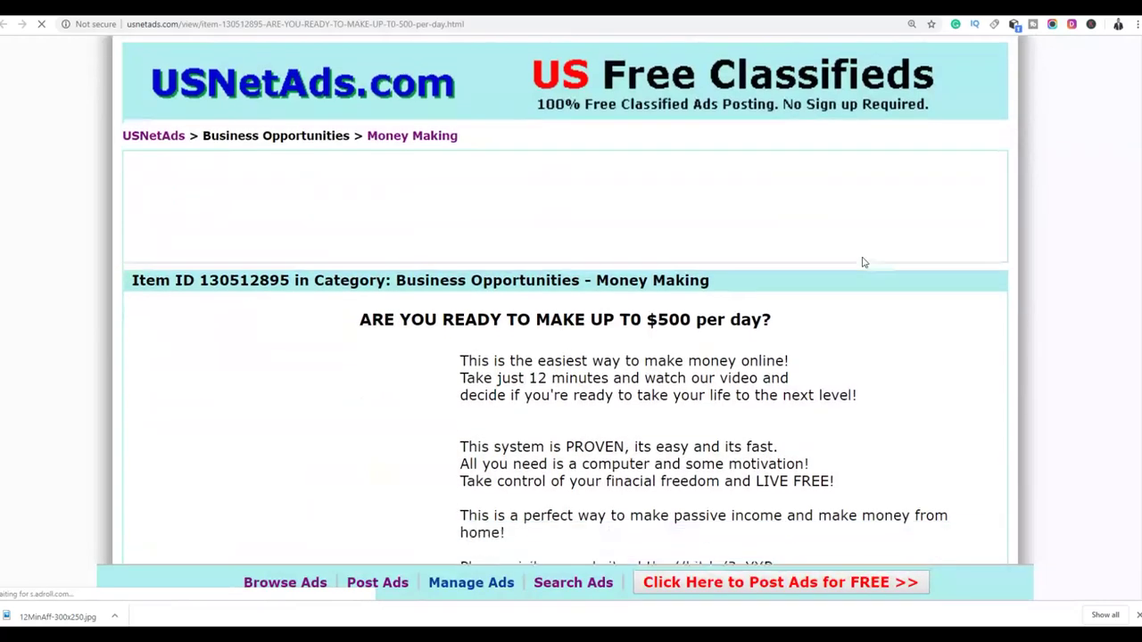
pyautogui.scroll(-3, 649, 249)
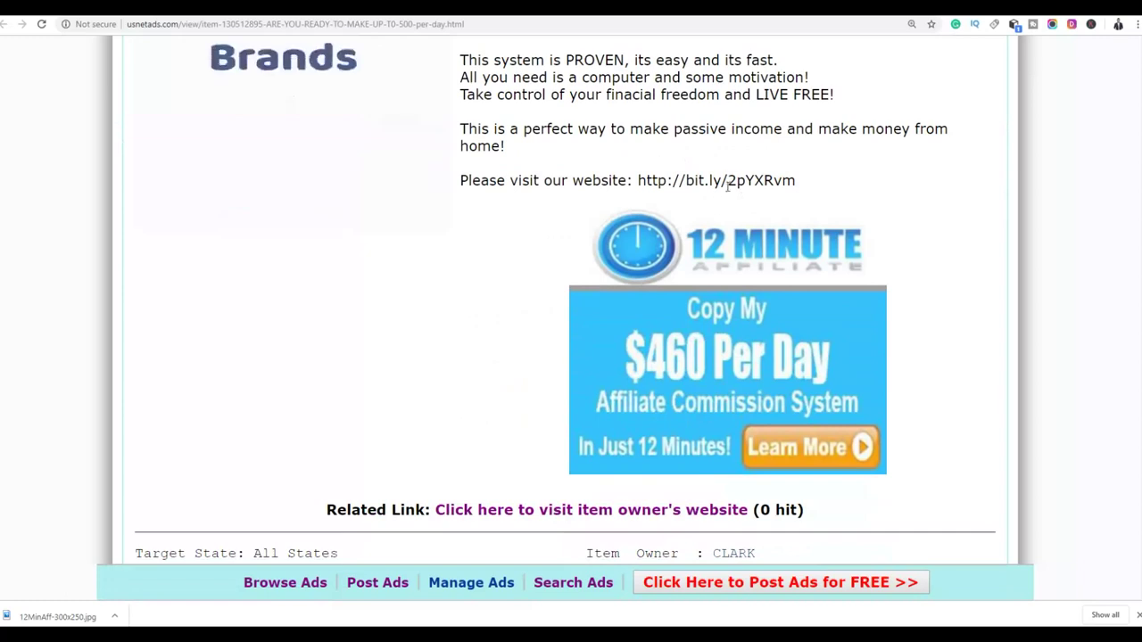
pyautogui.moveTo(709, 181); pyautogui.dragTo(776, 194)
pyautogui.click(776, 194)
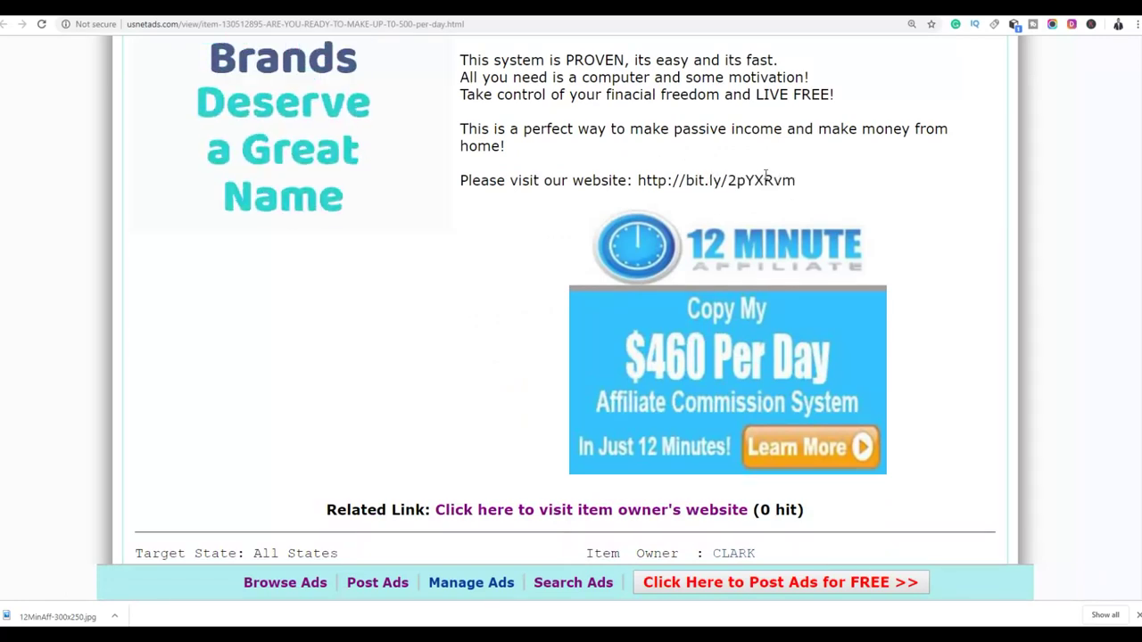
pyautogui.scroll(-3, 756, 176)
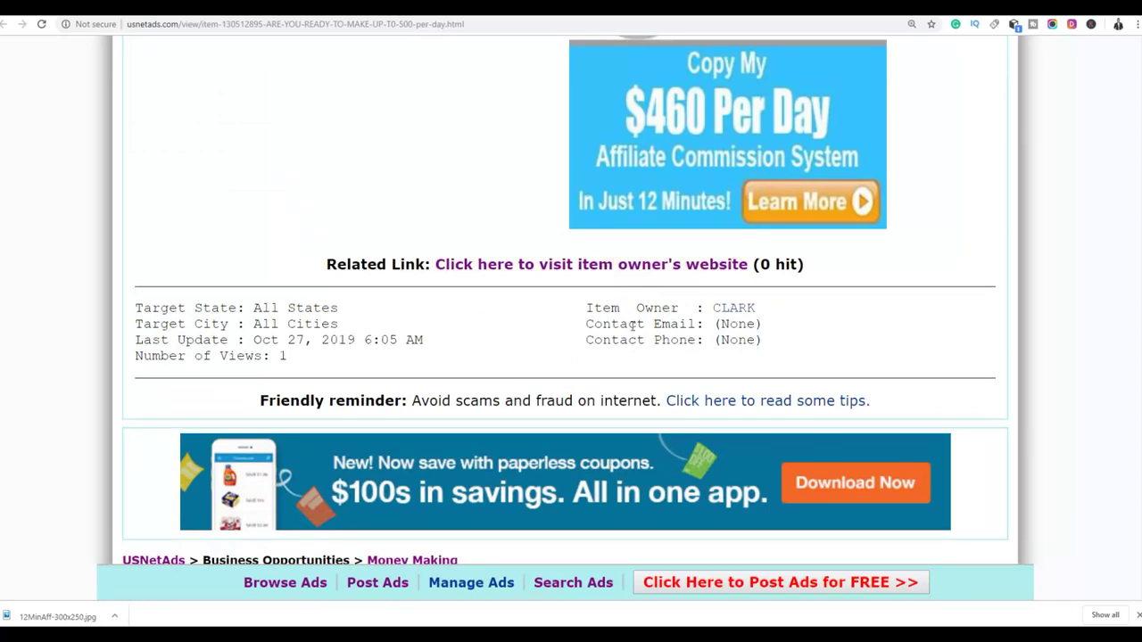
# Visit the owner's website via the ad link, pause its video, and come back
pyautogui.click(506, 265)
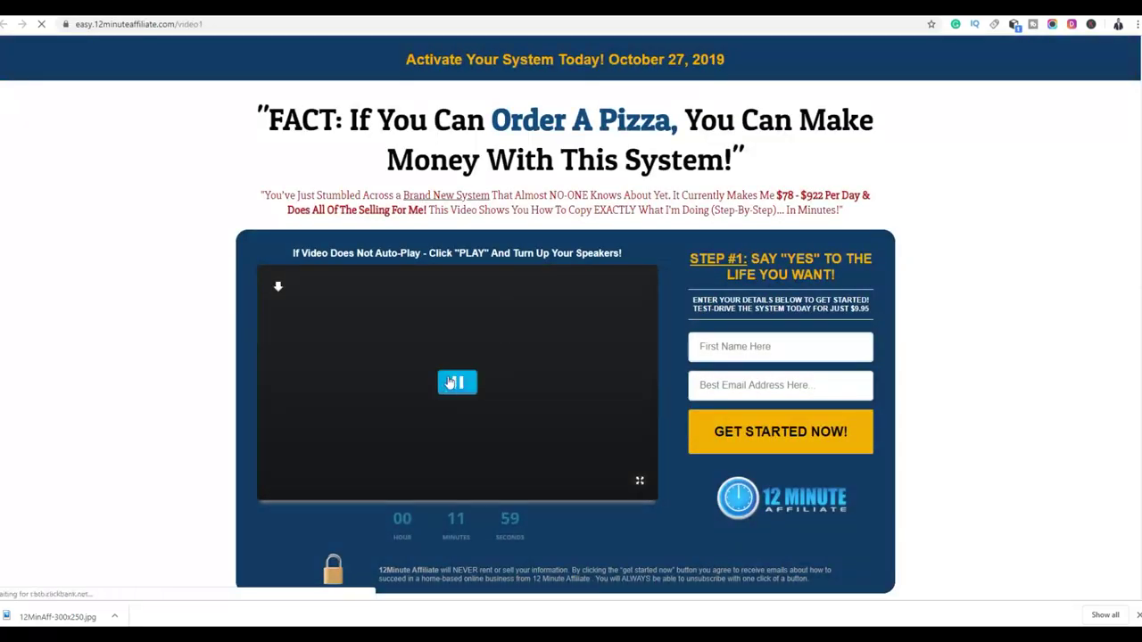
pyautogui.click(451, 389)
pyautogui.hotkey('alt', 'Left')
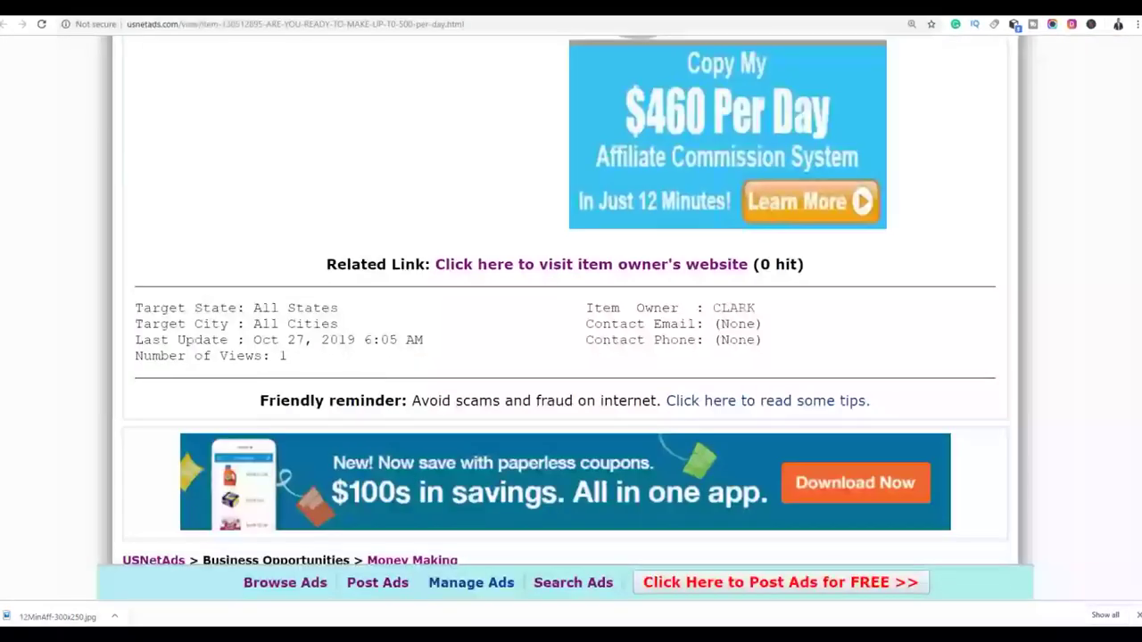
# Recheck the live ad page, then return to the Free Ad Posting Result page
pyautogui.scroll(3, 1017, 332)
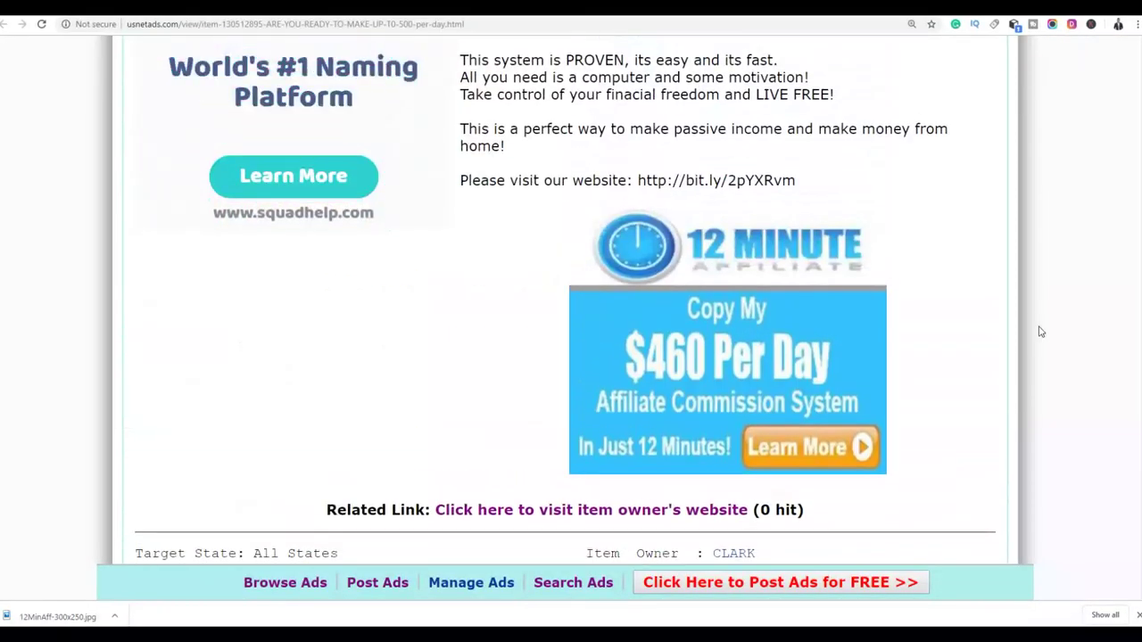
pyautogui.scroll(-3, 1040, 333)
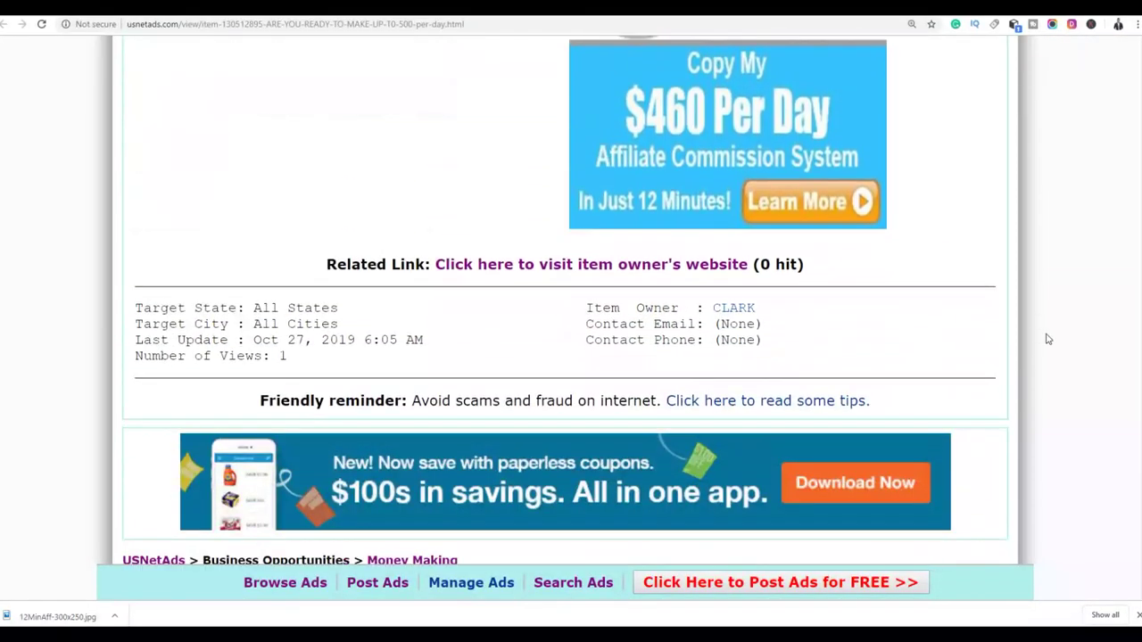
pyautogui.scroll(-1, 1101, 407)
pyautogui.scroll(8, 1103, 406)
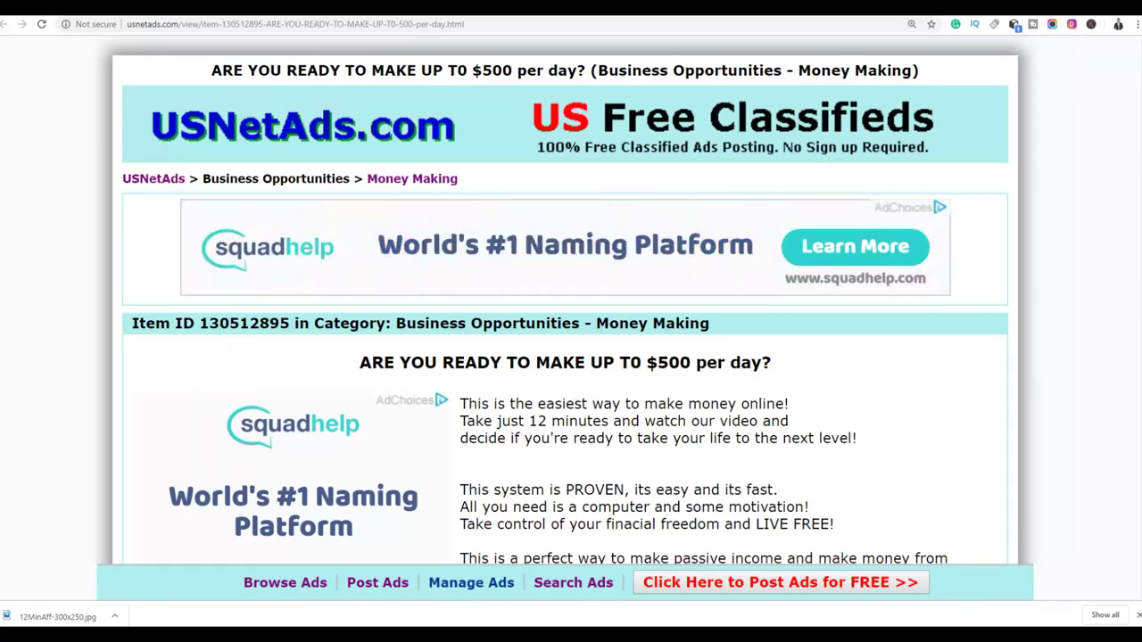
pyautogui.hotkey('alt', 'Left')
pyautogui.scroll(3, 288, 138)
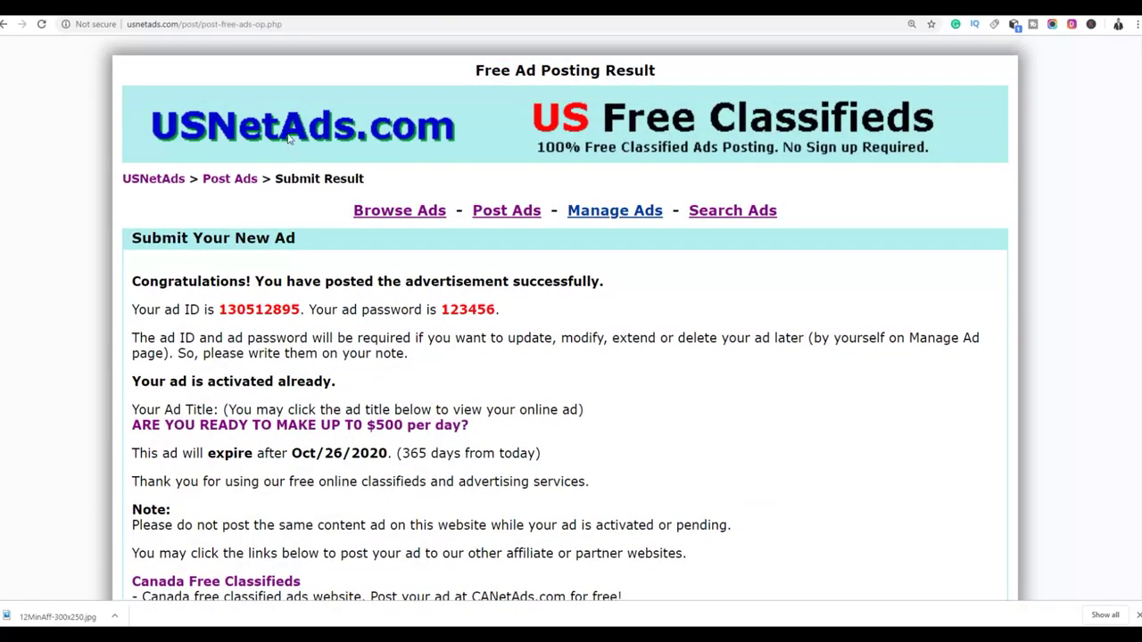
# From the USNetAds homepage, open Business Opportunities > Marketing & Sales
pyautogui.click(152, 179)
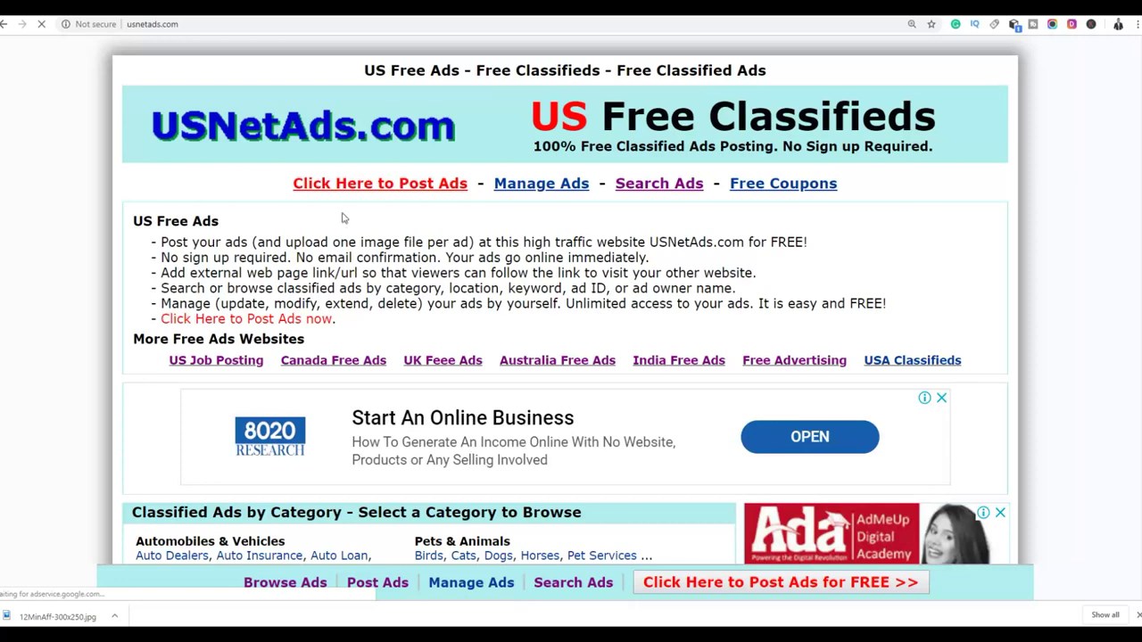
pyautogui.scroll(-3, 348, 210)
pyautogui.scroll(-2, 390, 190)
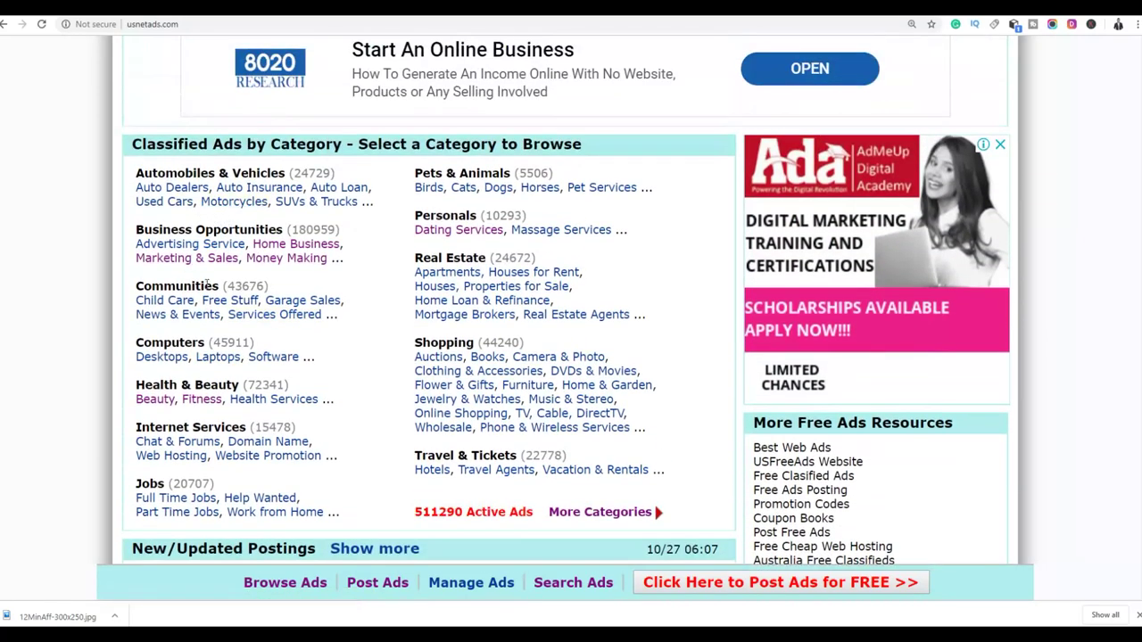
pyautogui.click(187, 260)
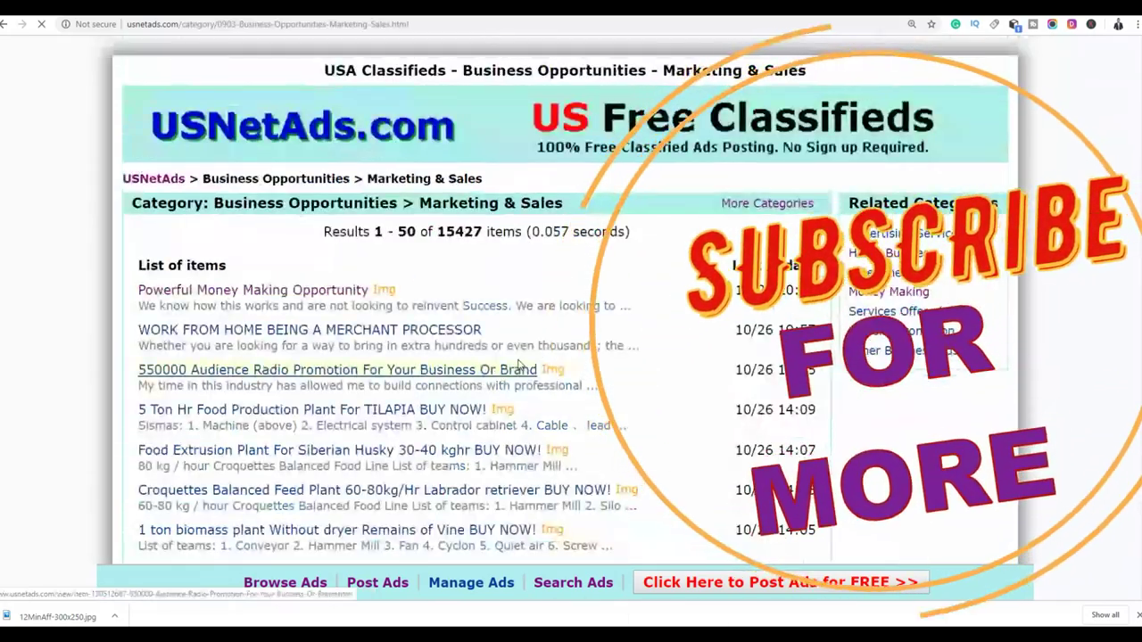